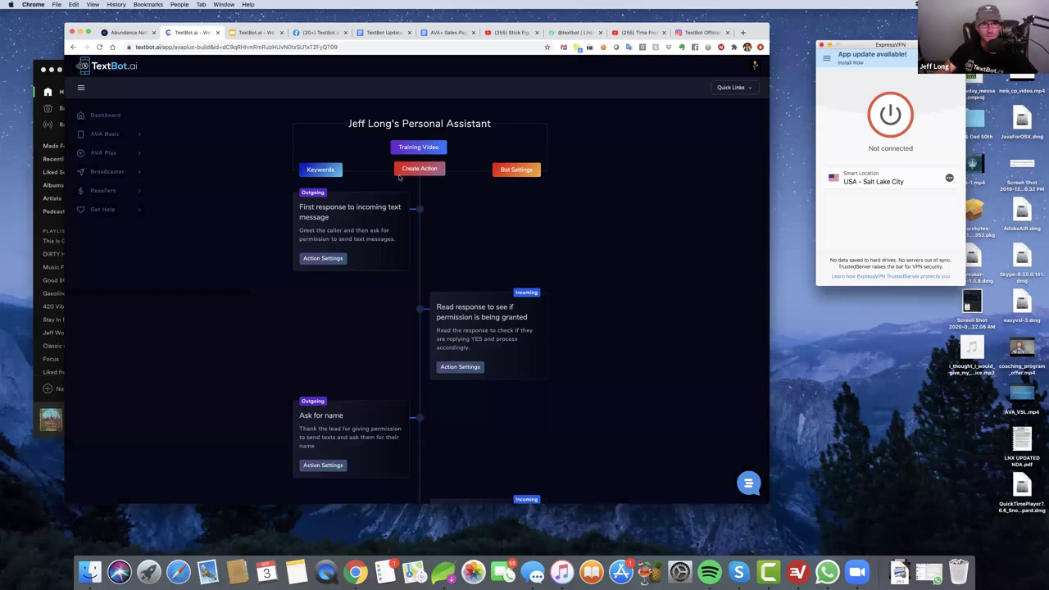
Step: From the dashboard, review the AVA Basic settings for the business link, alert mobile number and 24-hour follow-up message, then close them unchanged
left_click(103, 116)
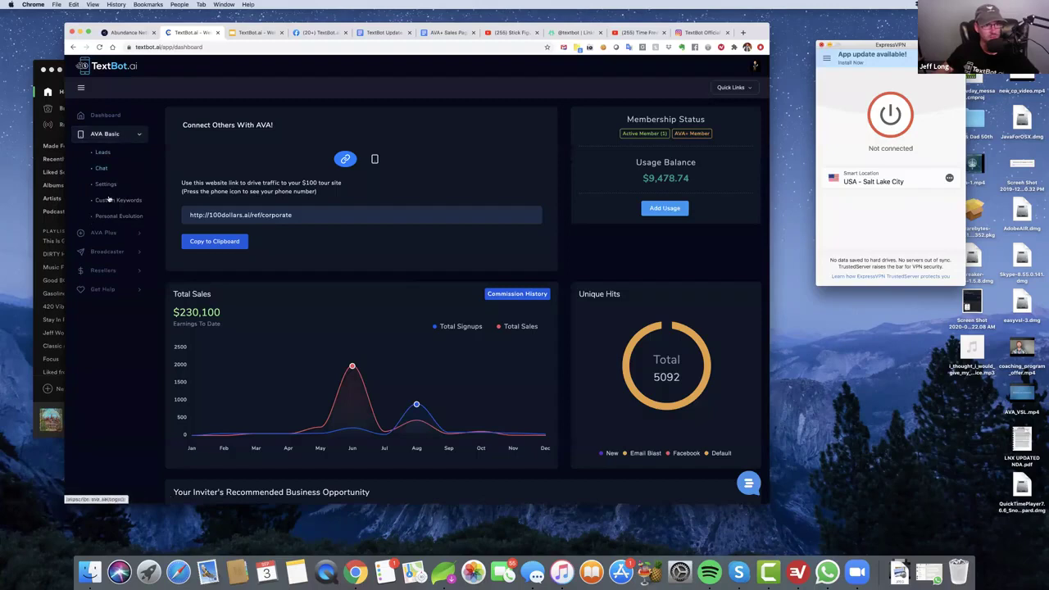
left_click(105, 184)
triple_click(350, 125)
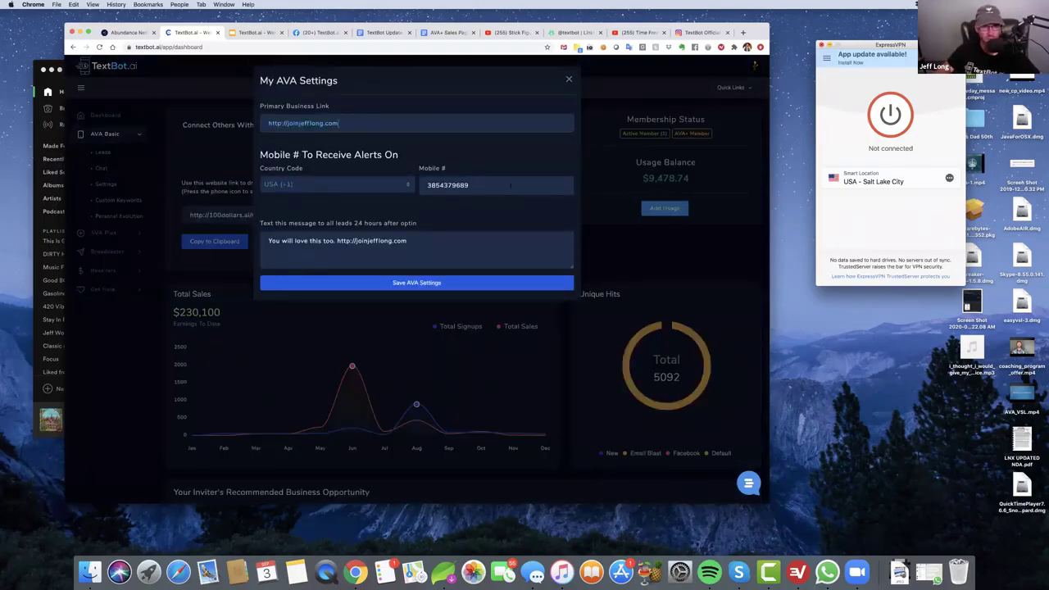
left_click(434, 244)
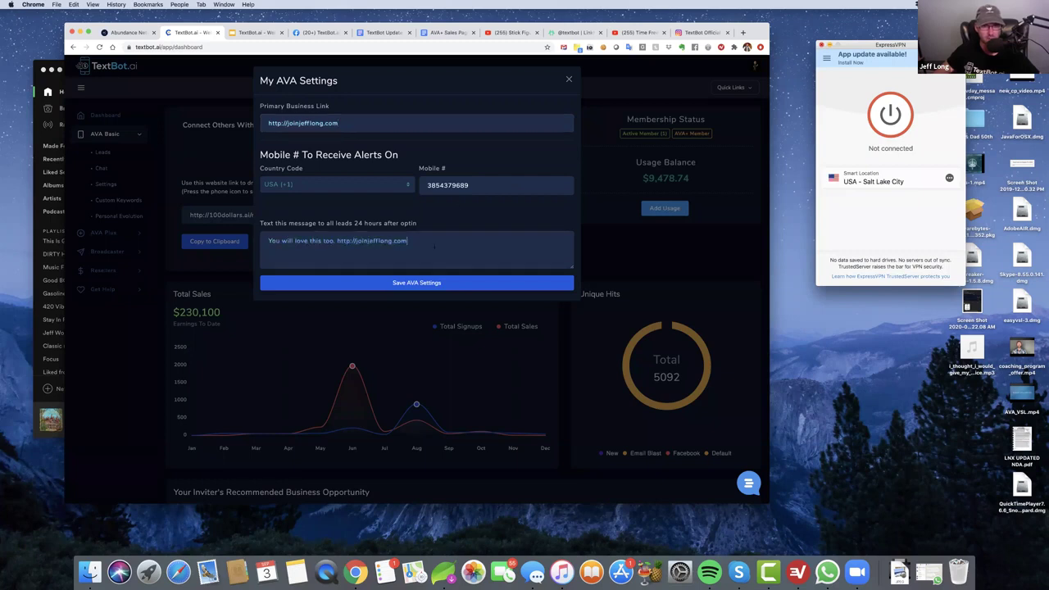
left_click(567, 79)
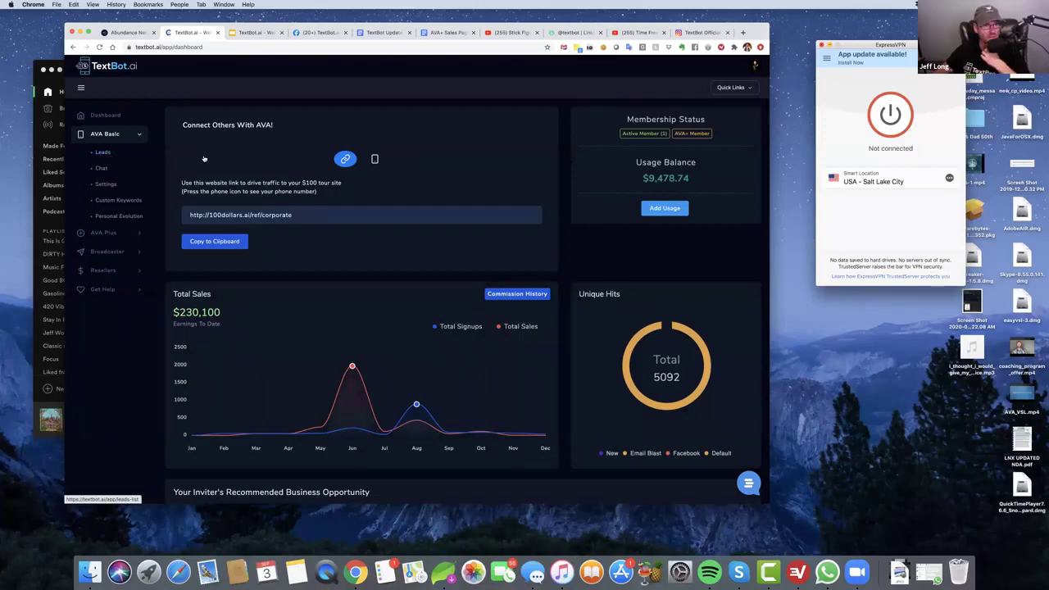
Step: Open the AVA Basic leads list and browse through the contact cards for a lead with a name
left_click(102, 155)
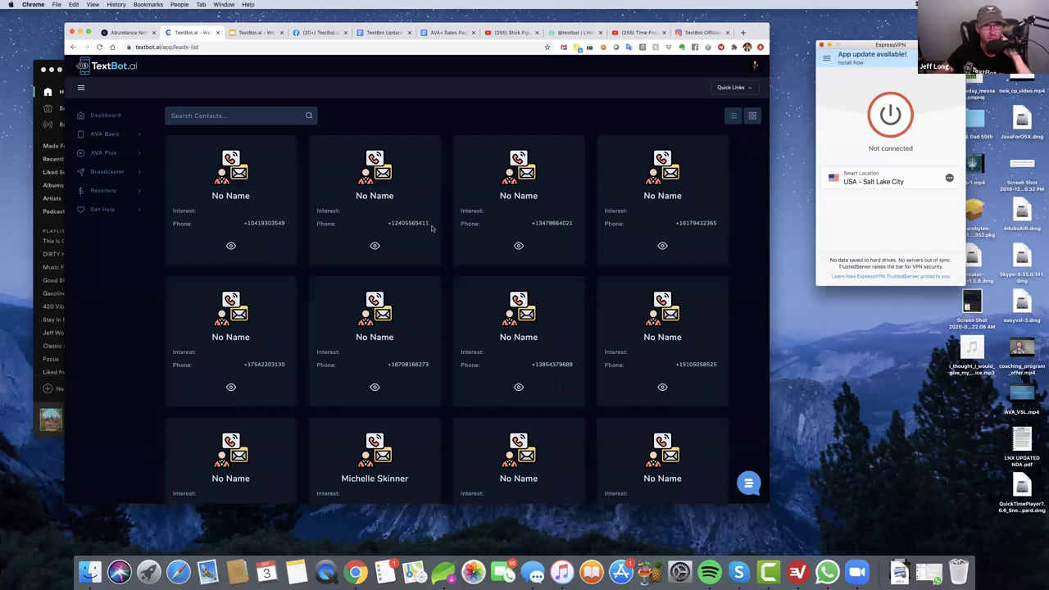
scroll(205, 217, "down", 1)
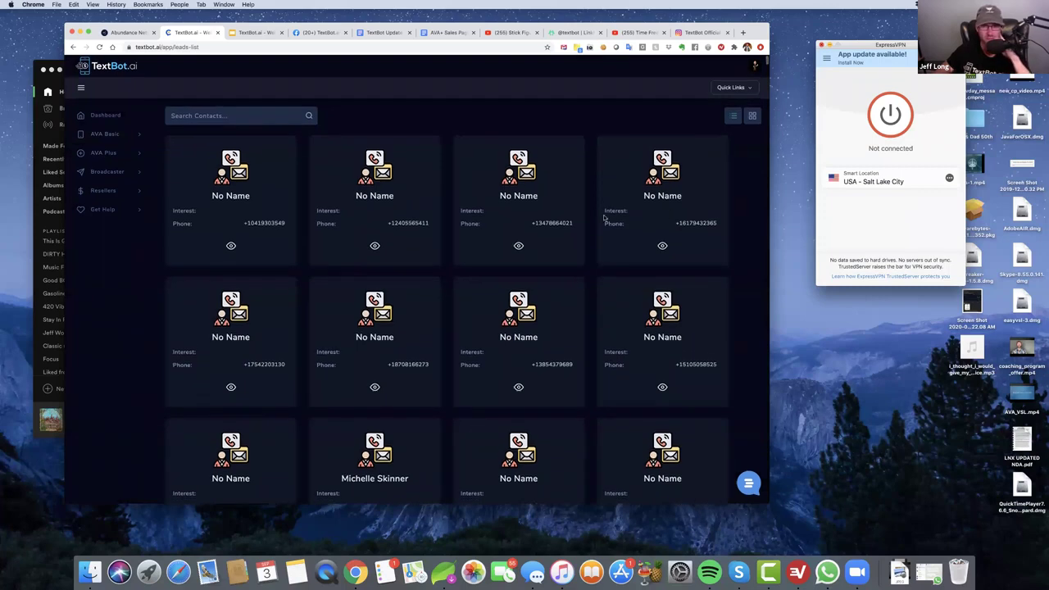
scroll(654, 217, "down", 8)
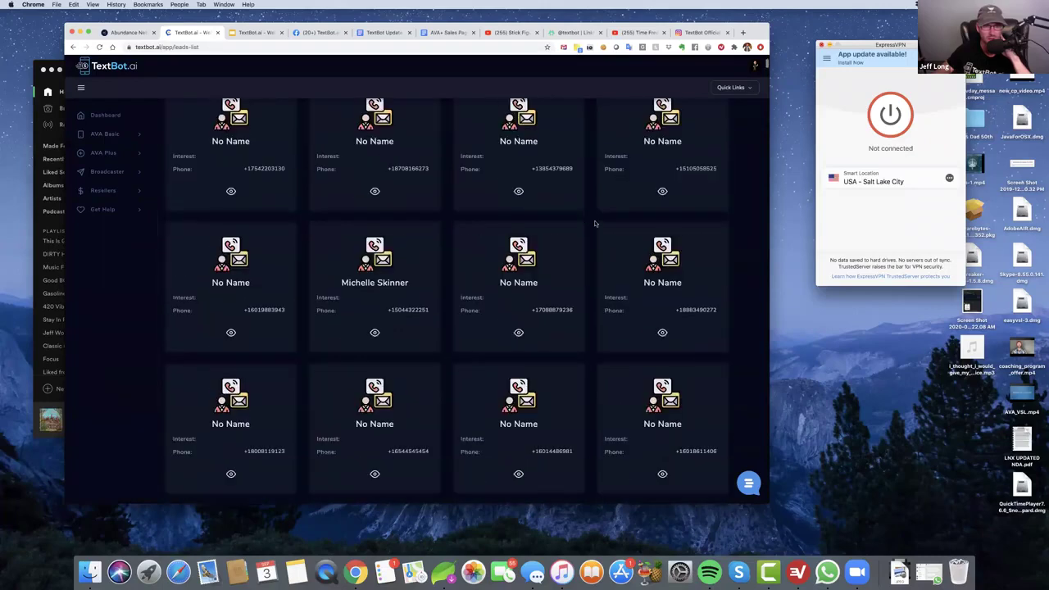
scroll(376, 218, "down", 10)
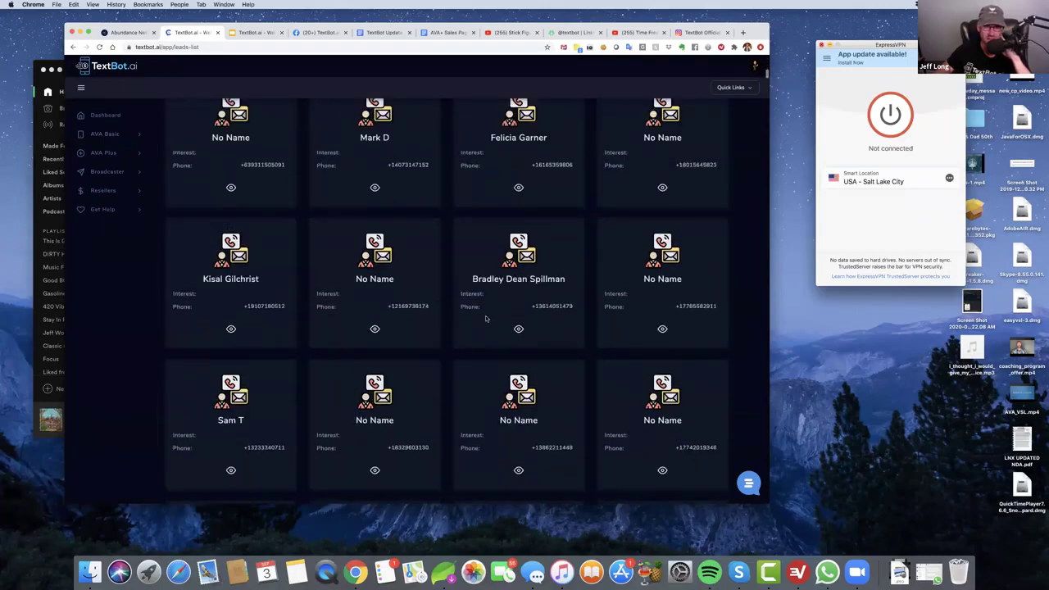
scroll(485, 309, "down", 6)
scroll(522, 318, "down", 13)
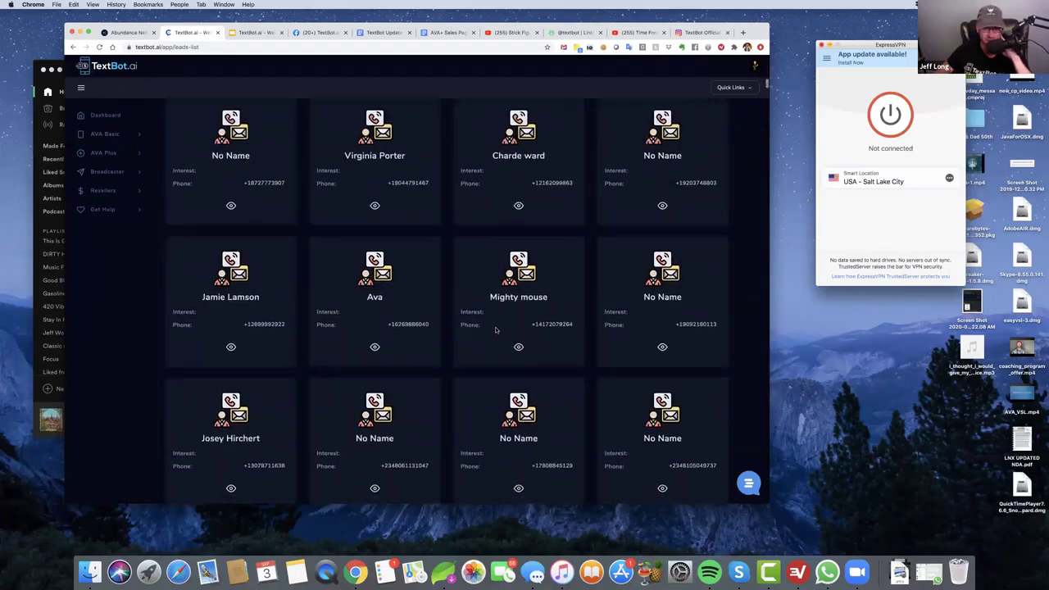
scroll(524, 318, "up", 20)
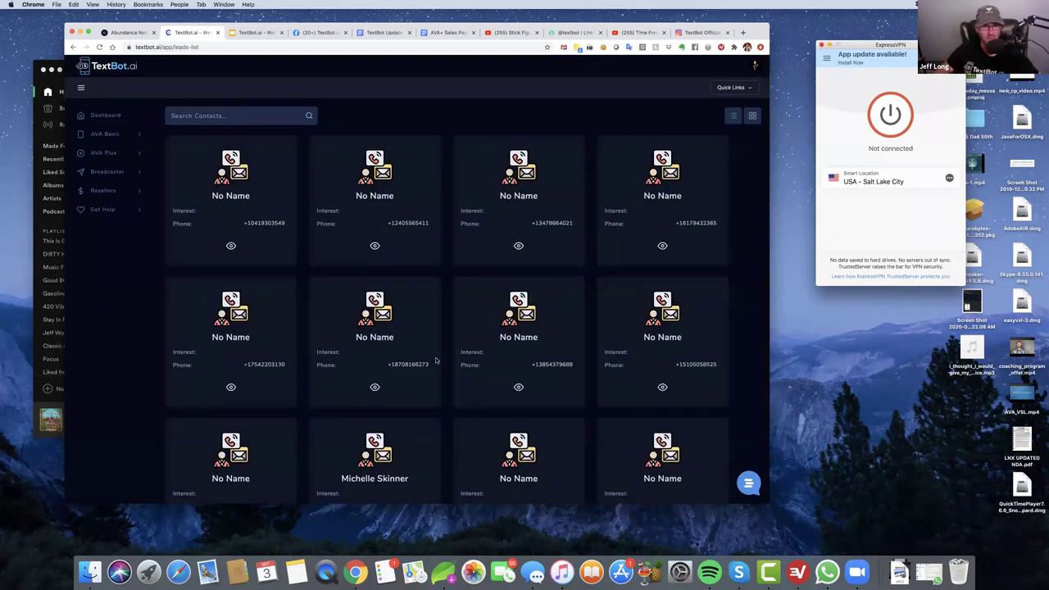
scroll(531, 374, "down", 1)
scroll(531, 374, "down", 5)
scroll(531, 374, "down", 15)
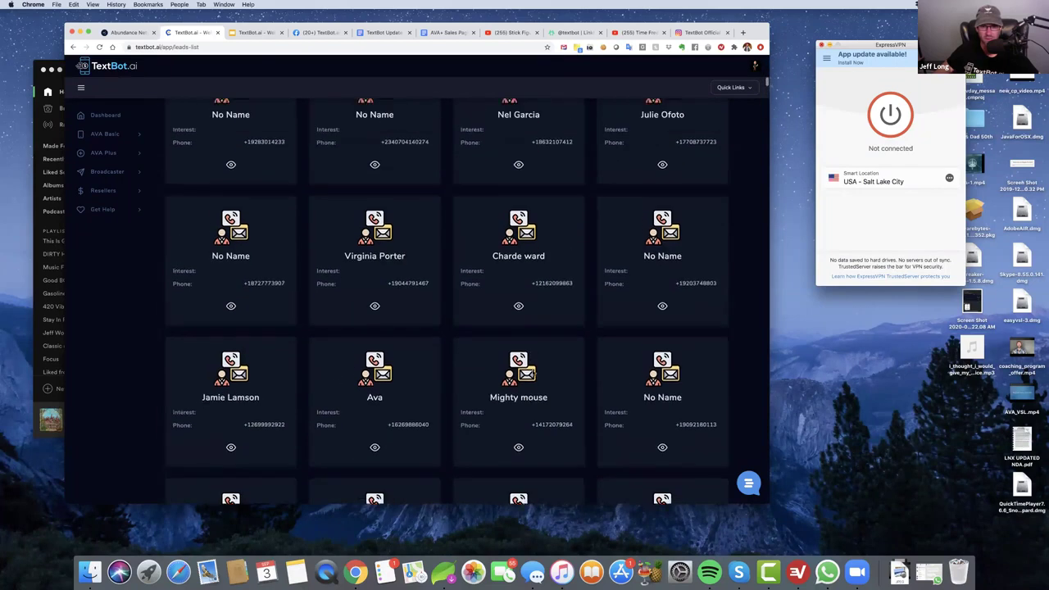
scroll(393, 265, "up", 1)
Step: Open a named lead's contact details with AVA's log and go to the SMS chat page from there
left_click(375, 254)
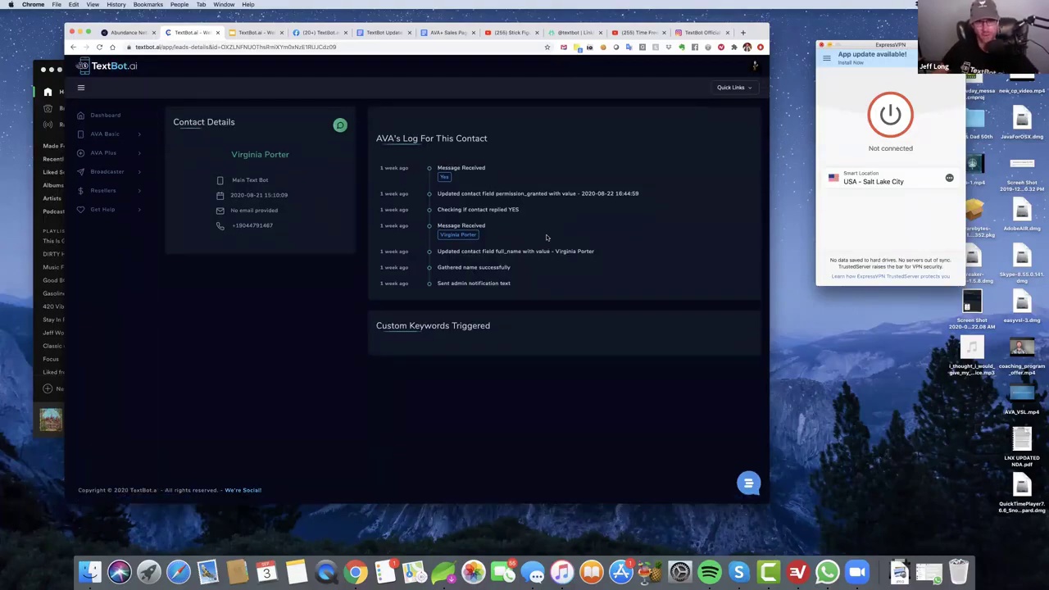
left_click(340, 127)
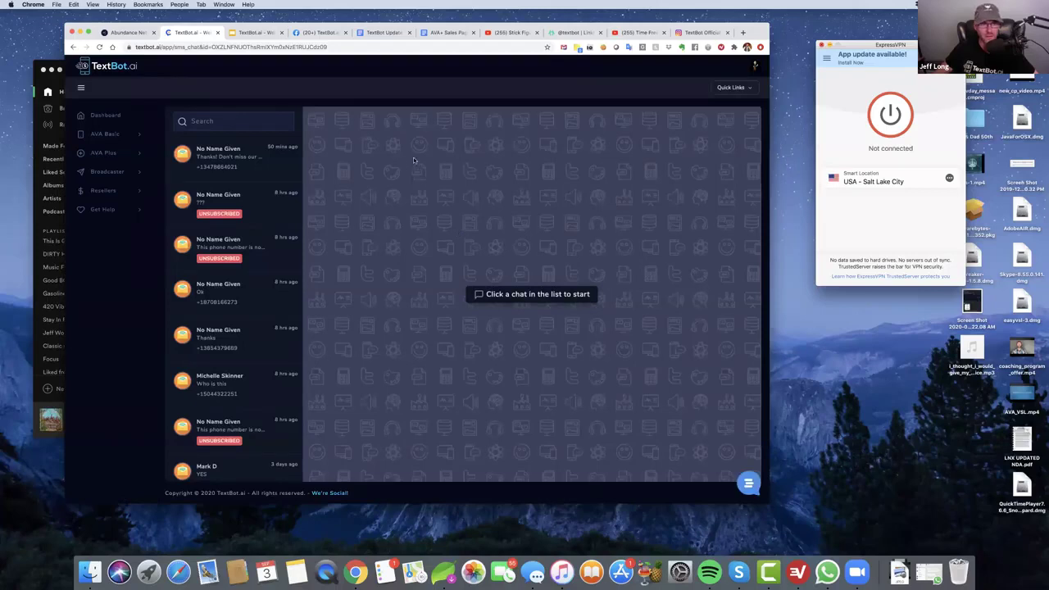
left_click(72, 47)
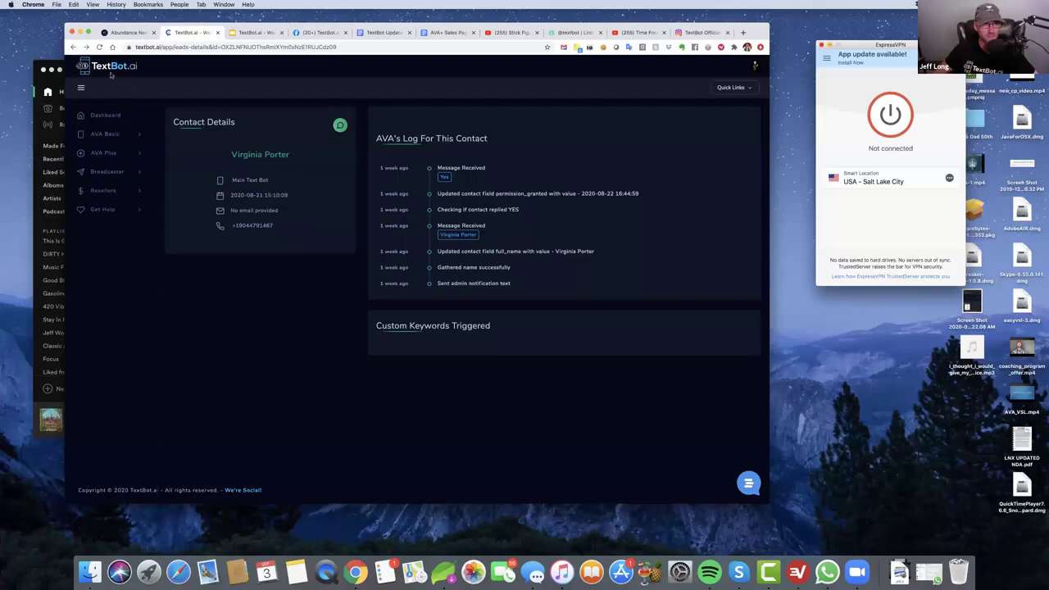
left_click(340, 126)
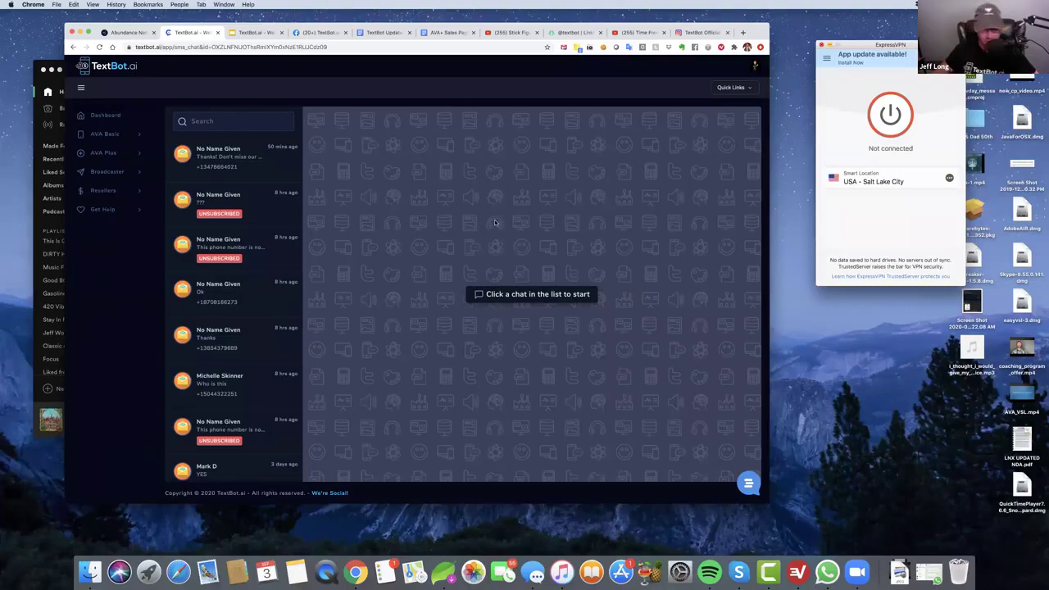
Step: Search the chat list for the lead's first name and open that lead's conversation
left_click(221, 120)
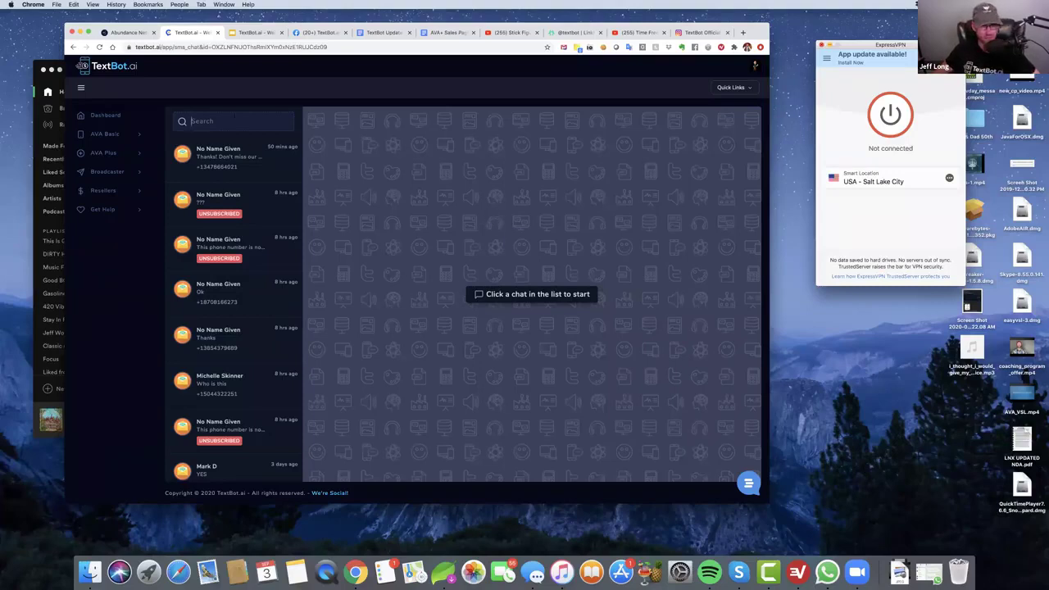
type("Vir")
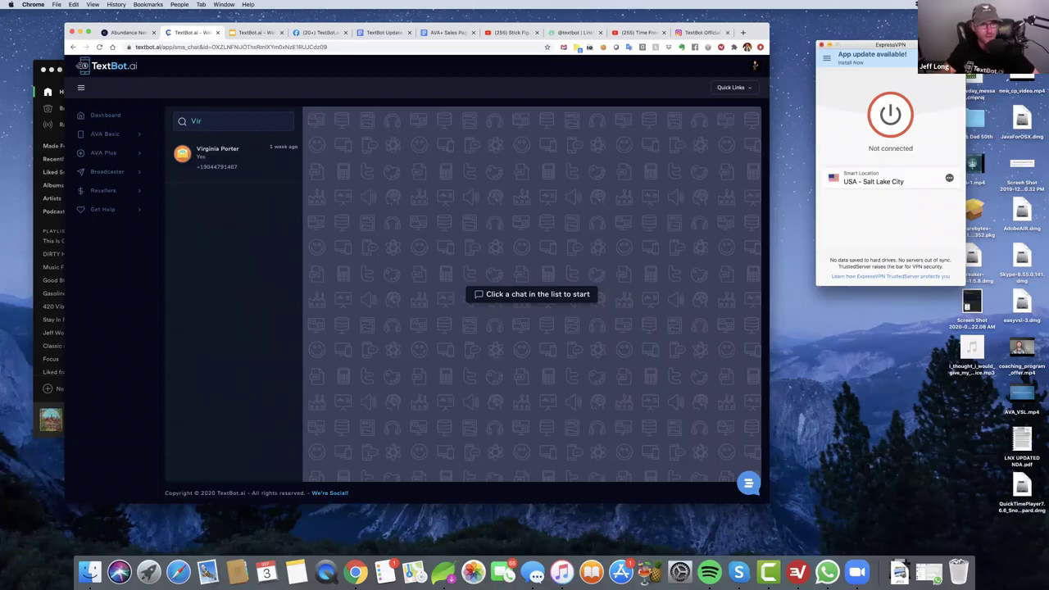
left_click(218, 157)
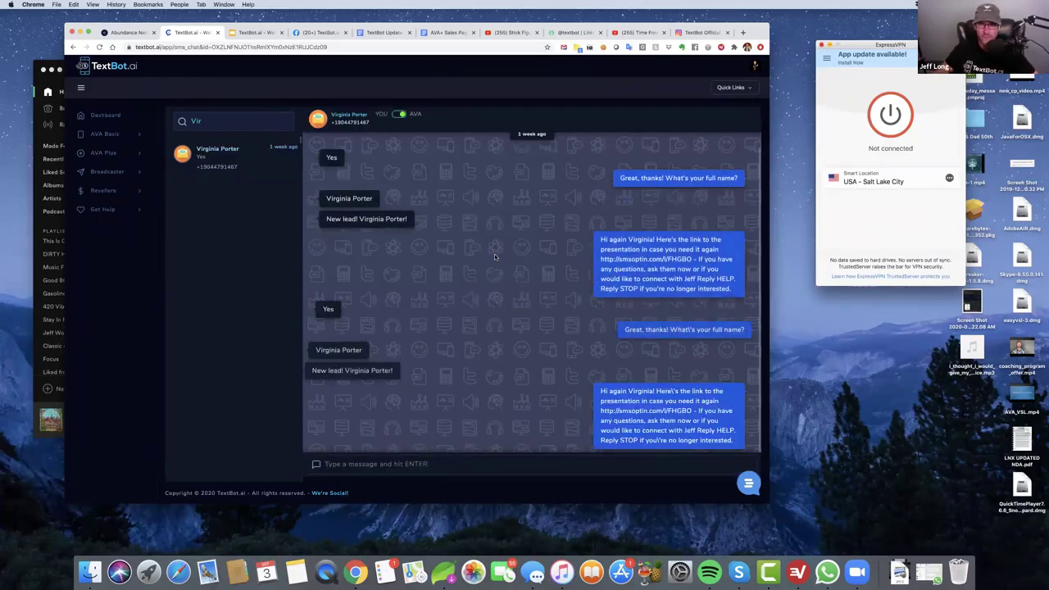
Step: Read through the lead's conversation, examining the replies, the new lead notifications and AVA's automated messages
scroll(494, 258, "up", 1)
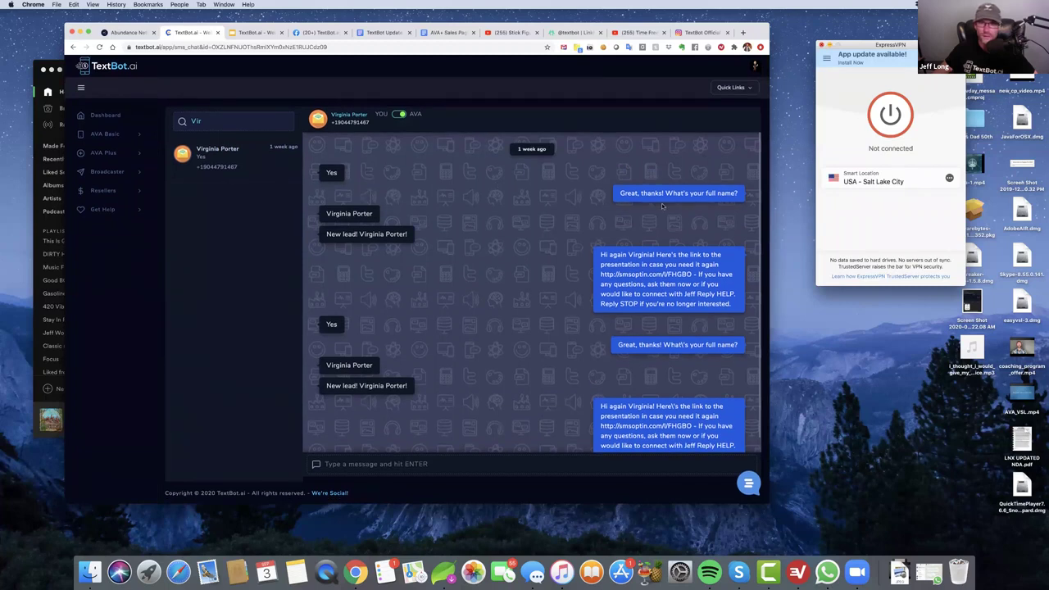
scroll(659, 194, "down", 1)
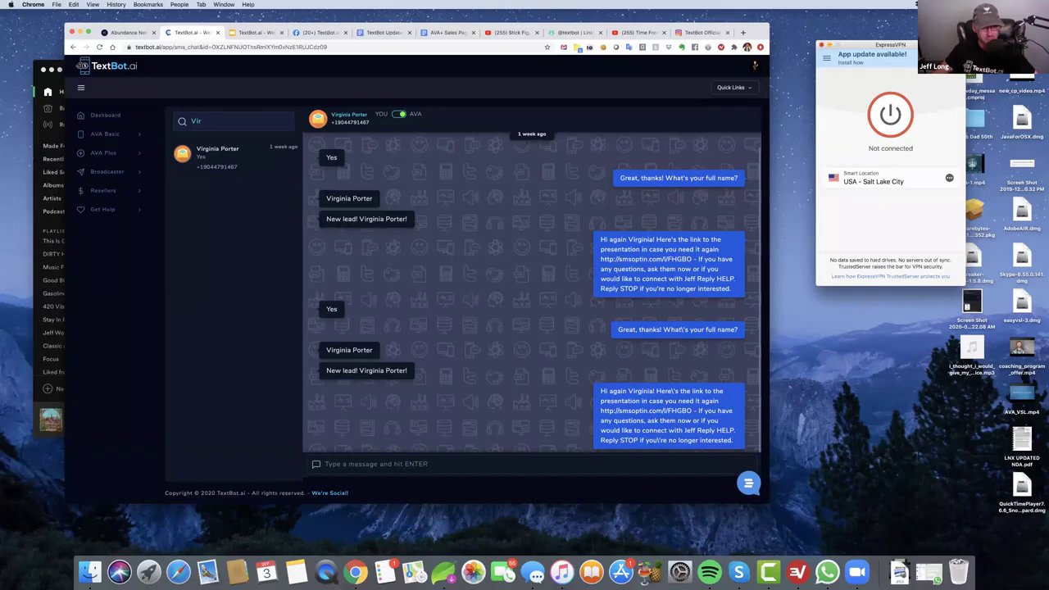
left_click_drag(326, 218, 383, 219)
left_click(327, 219)
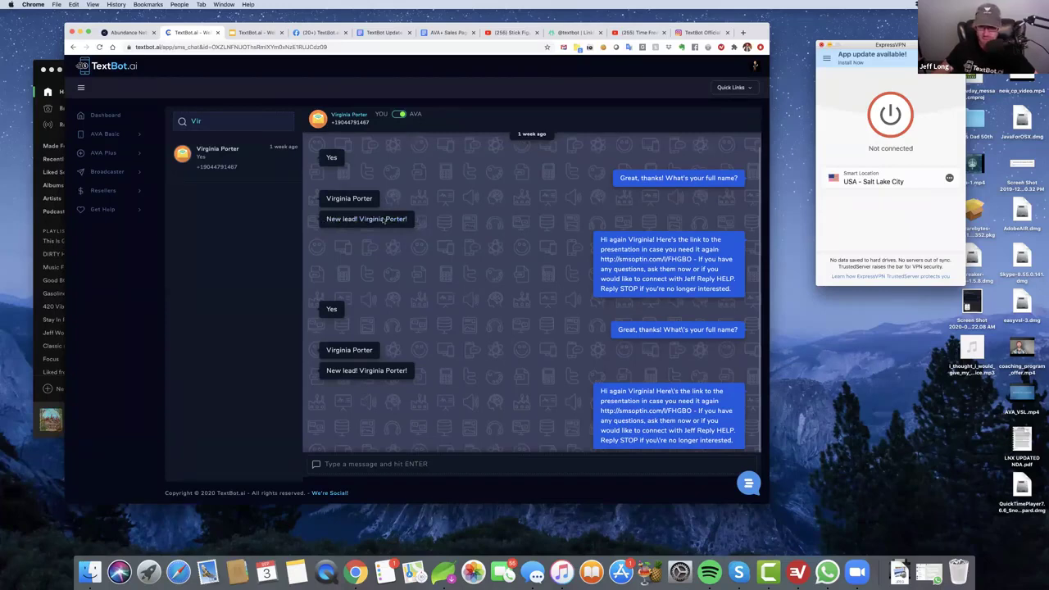
scroll(383, 219, "down", 1)
scroll(627, 217, "up", 1)
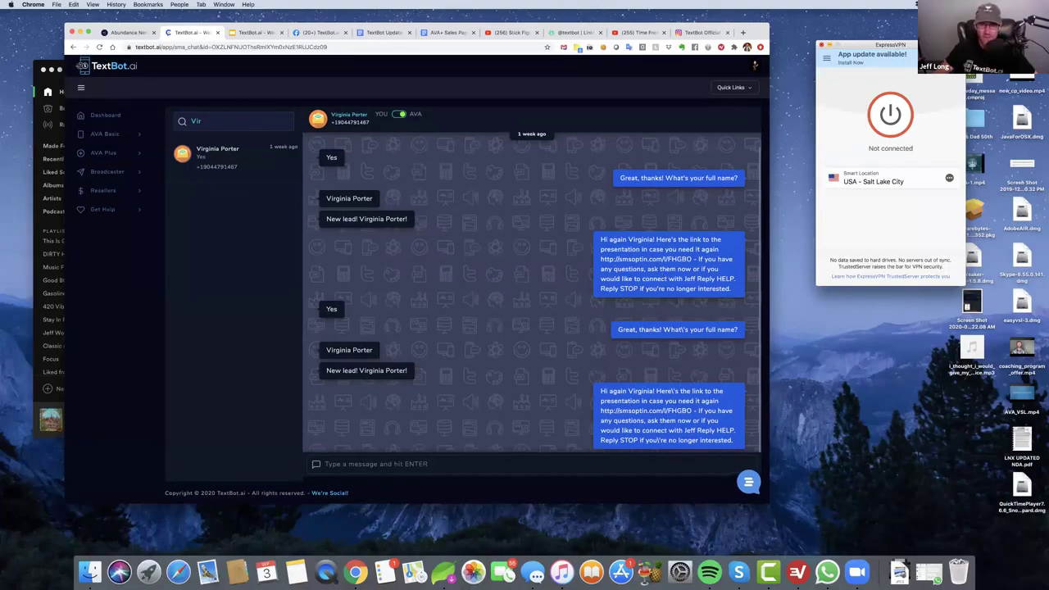
scroll(713, 306, "up", 2)
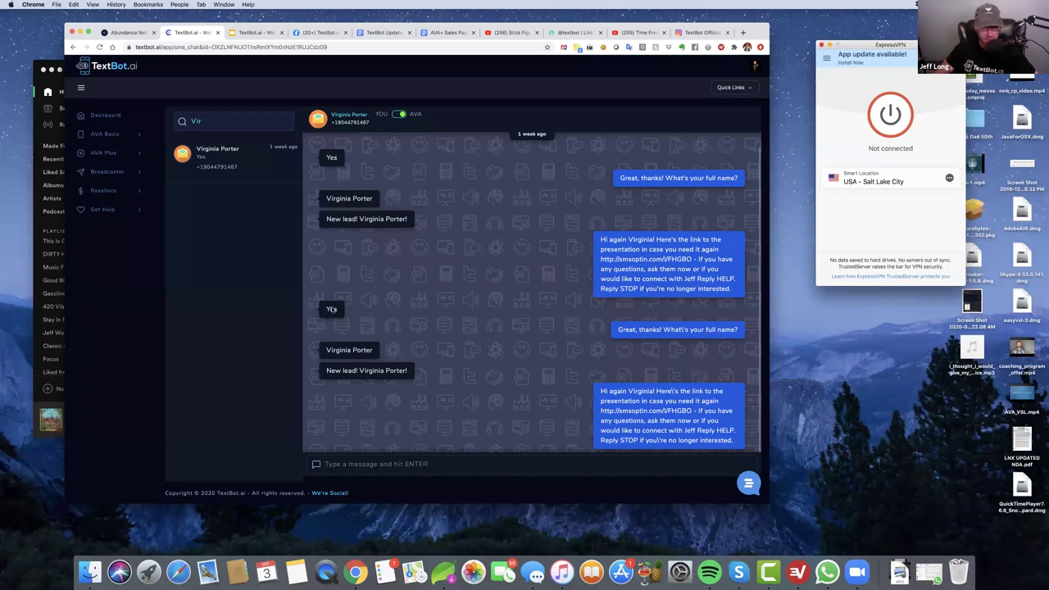
scroll(607, 318, "up", 2)
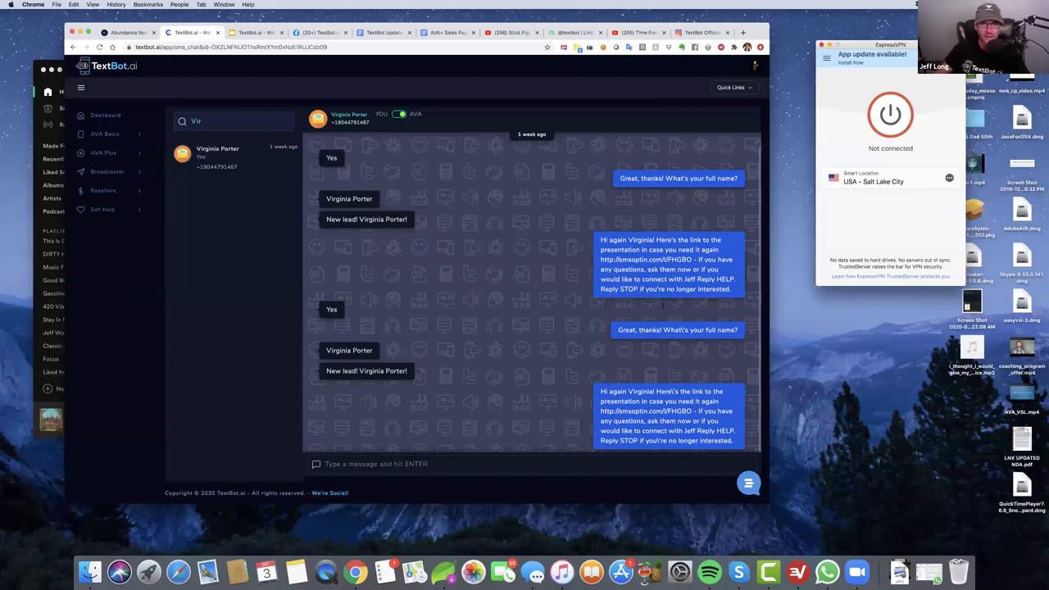
scroll(662, 305, "down", 1)
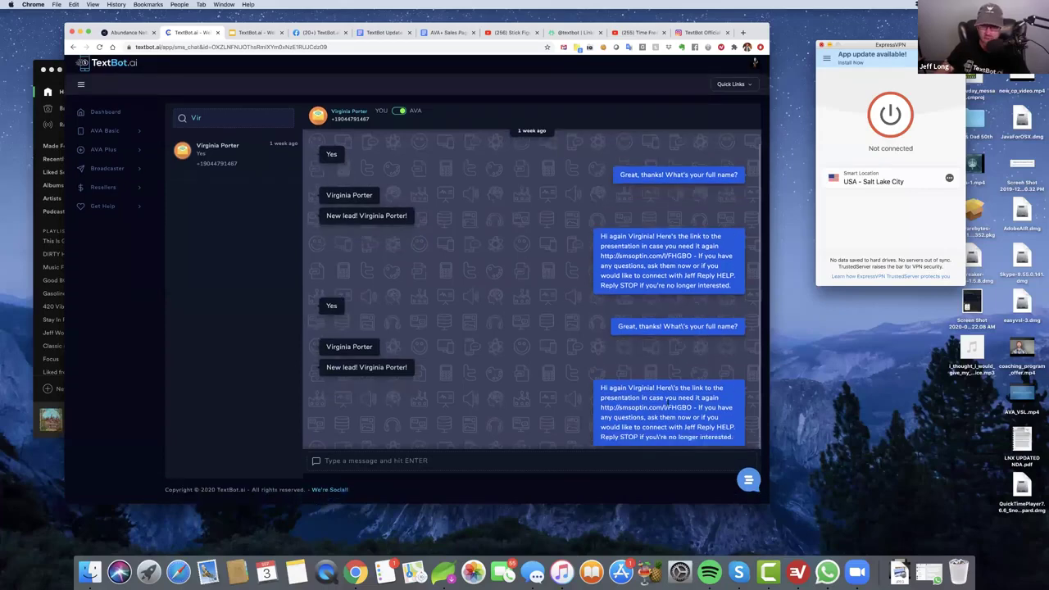
scroll(662, 305, "up", 1)
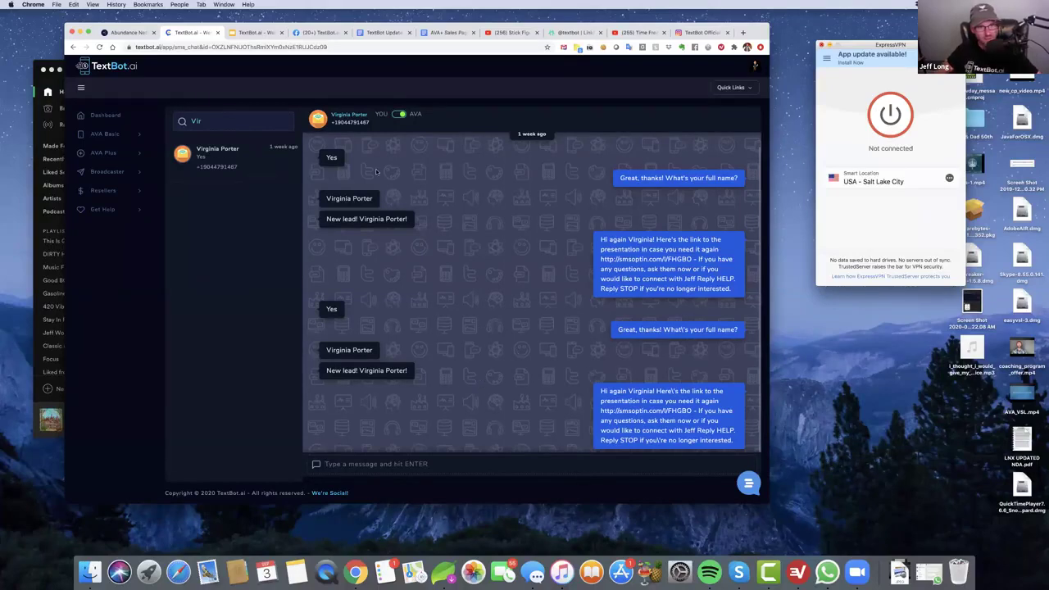
Step: Open the AVA Basic Personal Evolution page and read its description of the monthly mindset training
left_click(109, 136)
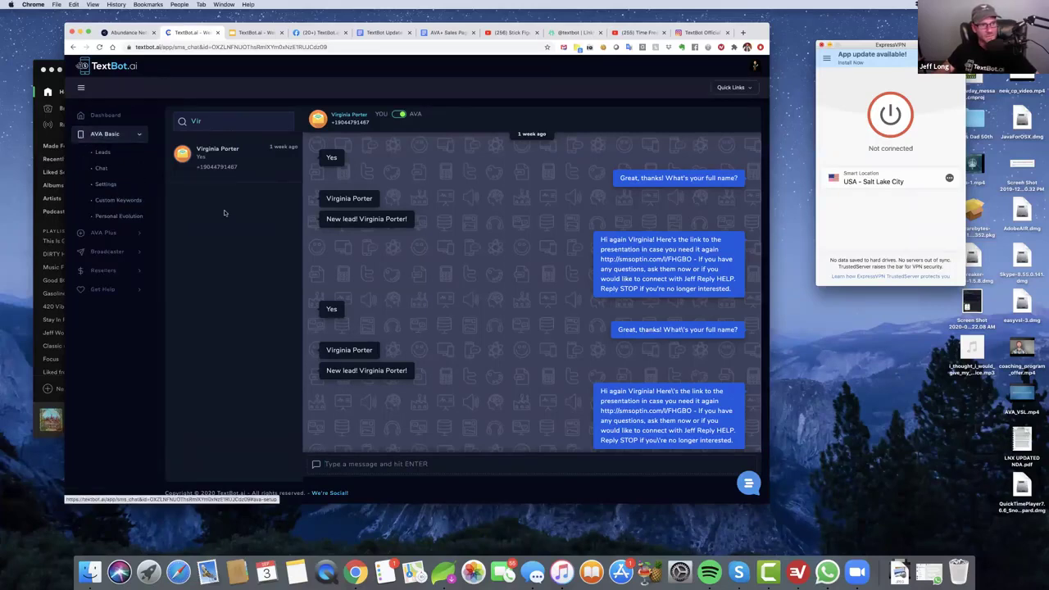
left_click(109, 217)
scroll(524, 222, "up", 2)
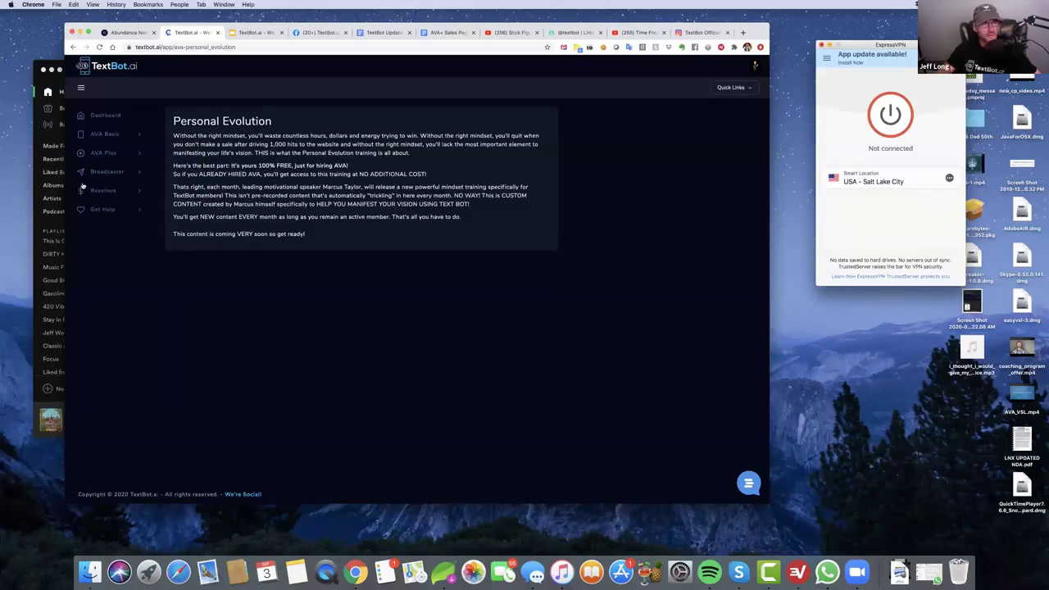
left_click(120, 137)
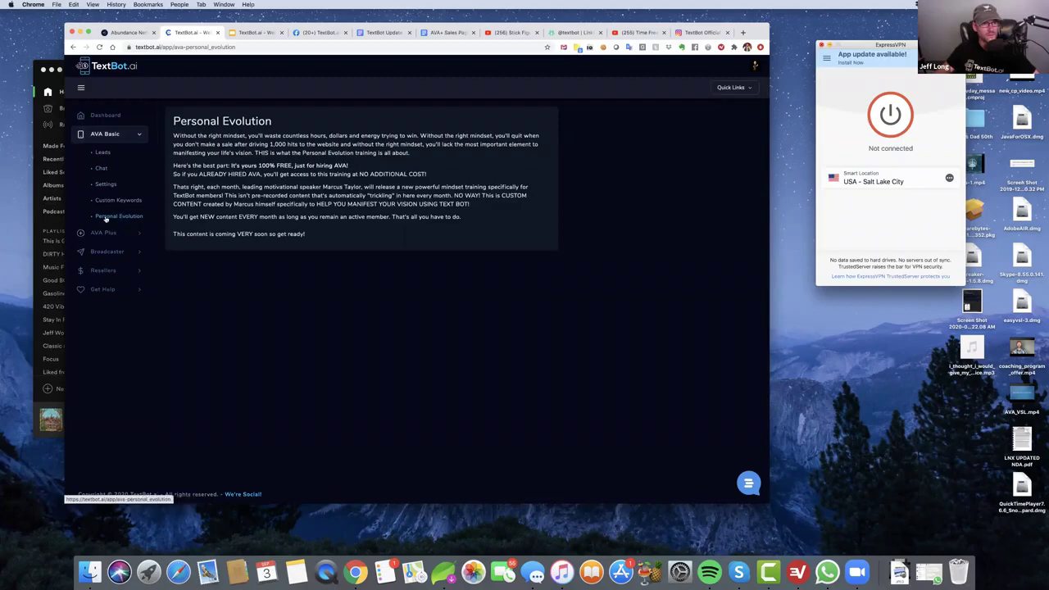
left_click(108, 138)
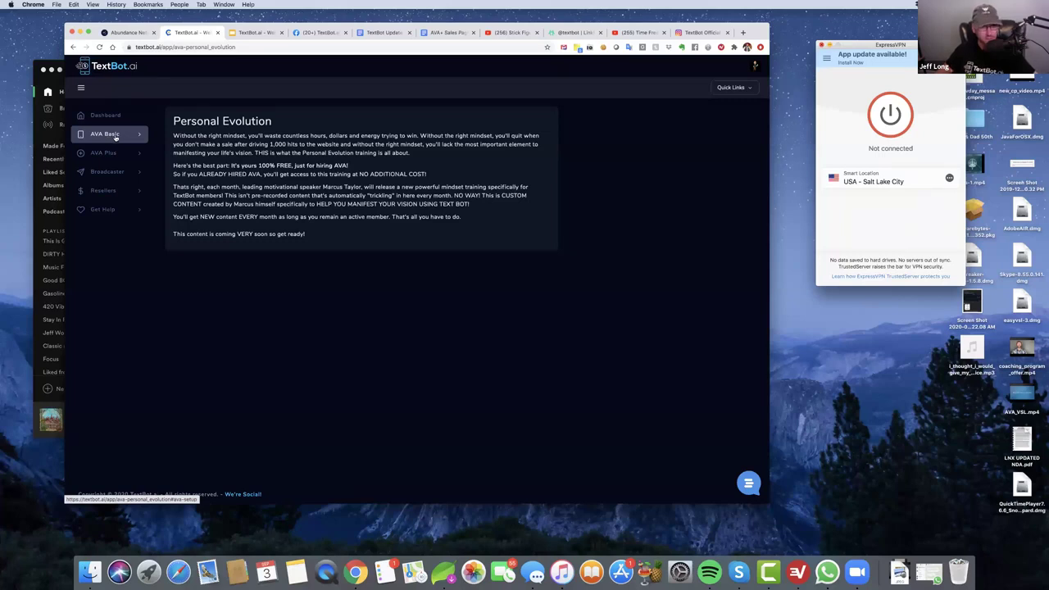
left_click(137, 135)
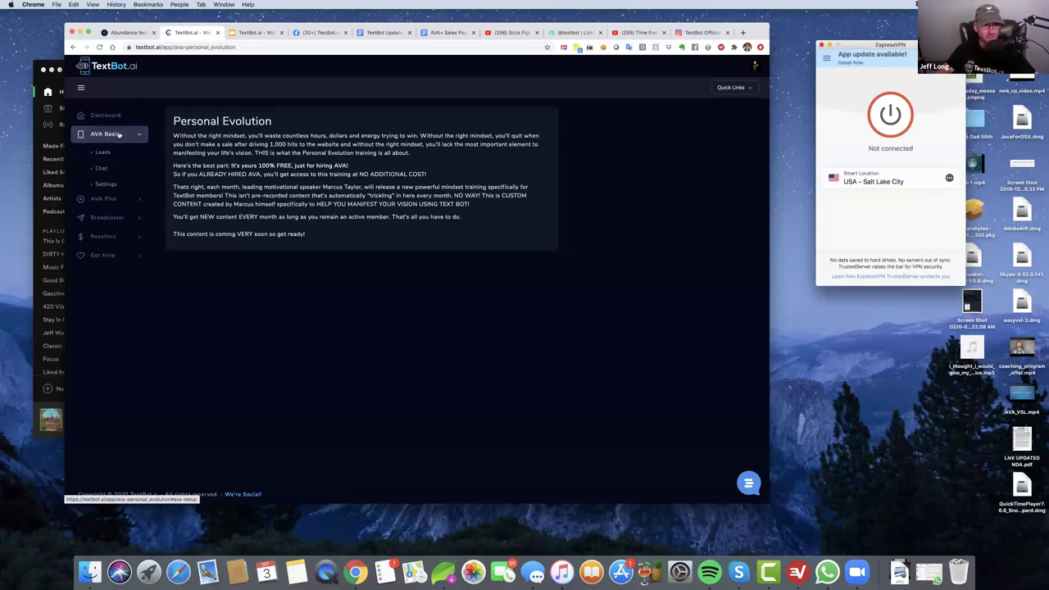
Step: Open the Personal Assistant bot's sequence from the AVA Plus text bots and look through its outgoing and incoming actions
left_click(106, 154)
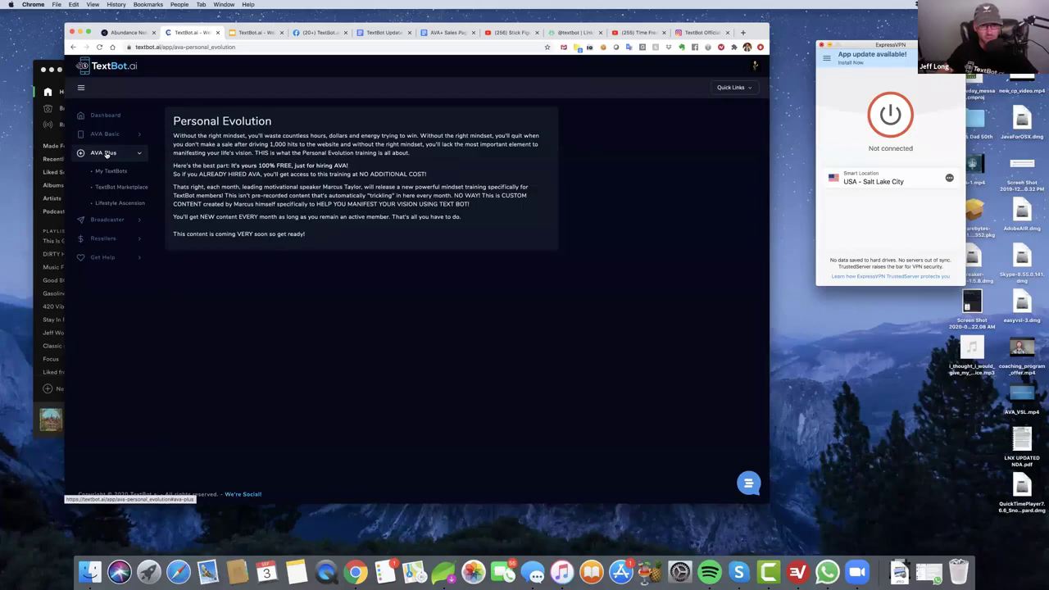
left_click(107, 172)
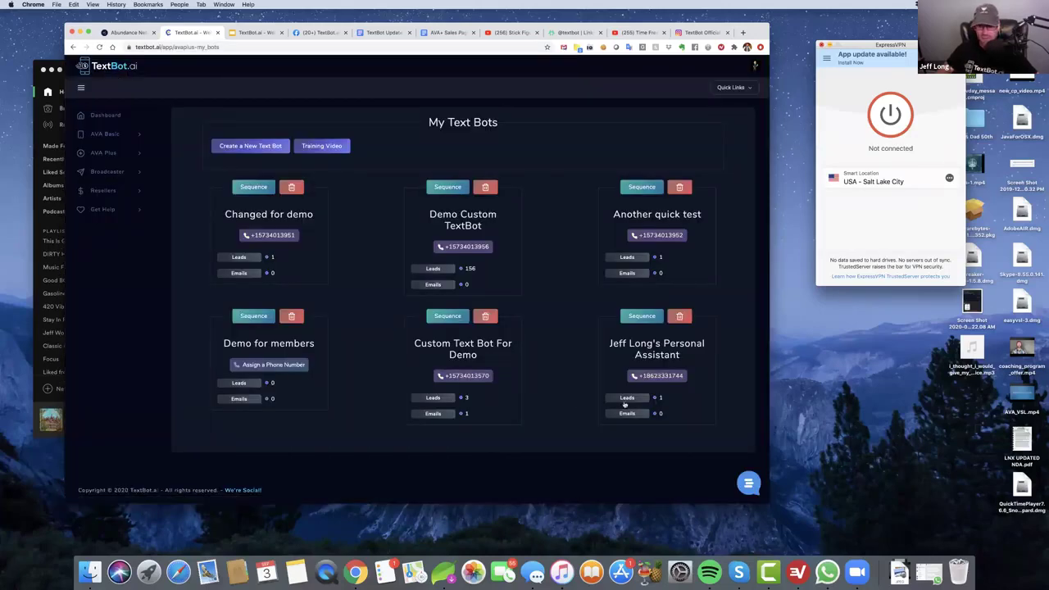
left_click(650, 316)
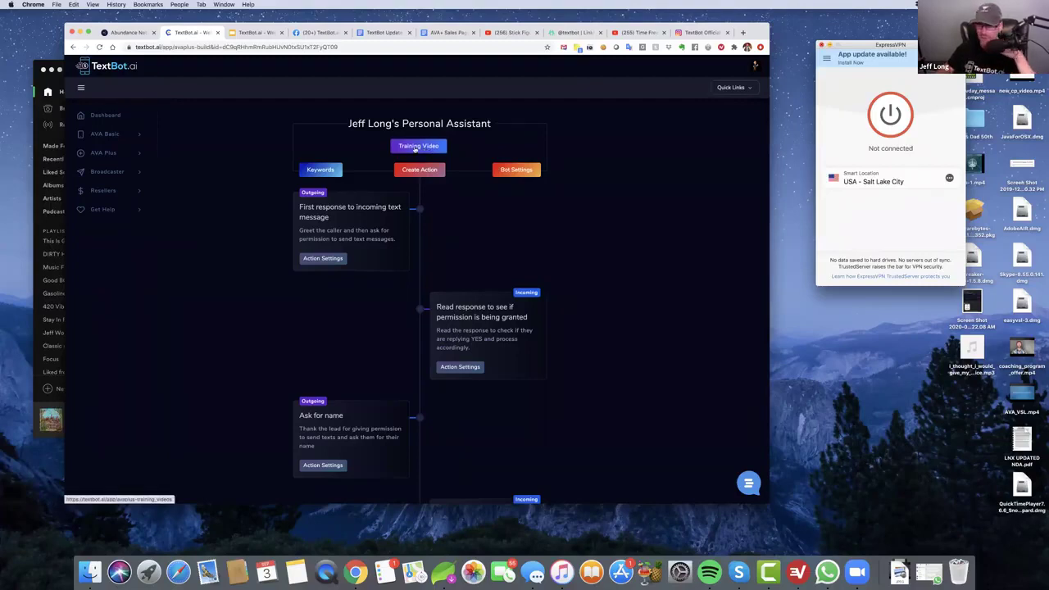
scroll(415, 164, "down", 3)
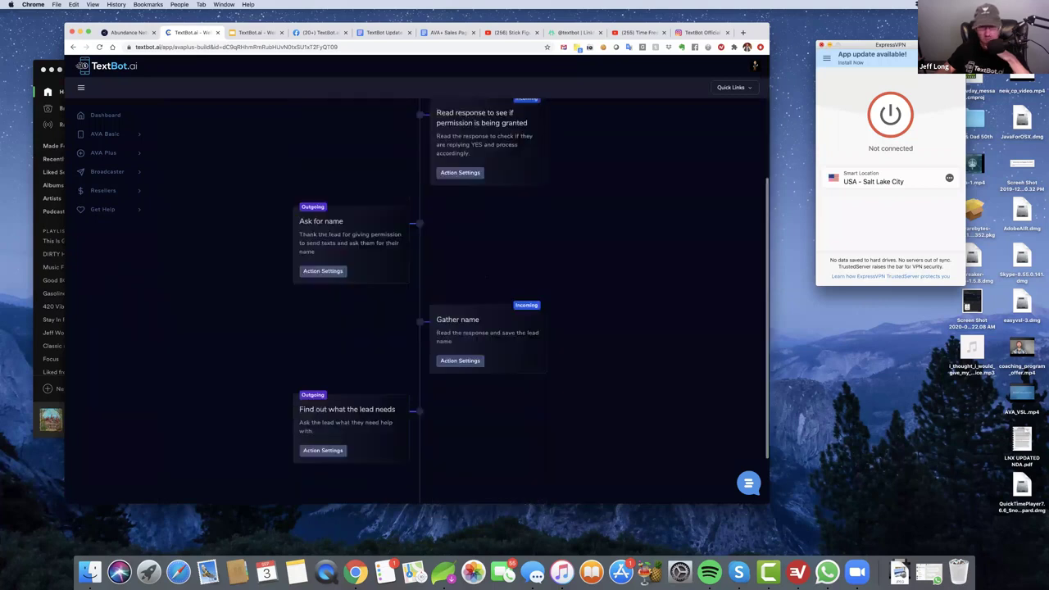
Step: Start a new action in the Personal Assistant sequence and compare the form's Incoming and Outgoing types, ending on Outgoing
scroll(487, 285, "down", 2)
scroll(487, 285, "up", 5)
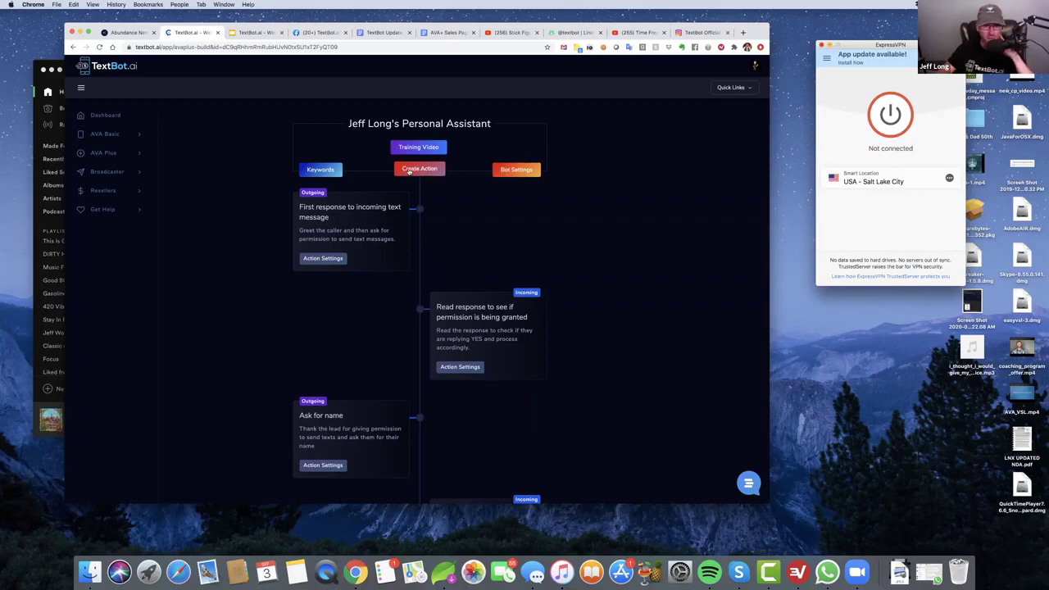
left_click(410, 170)
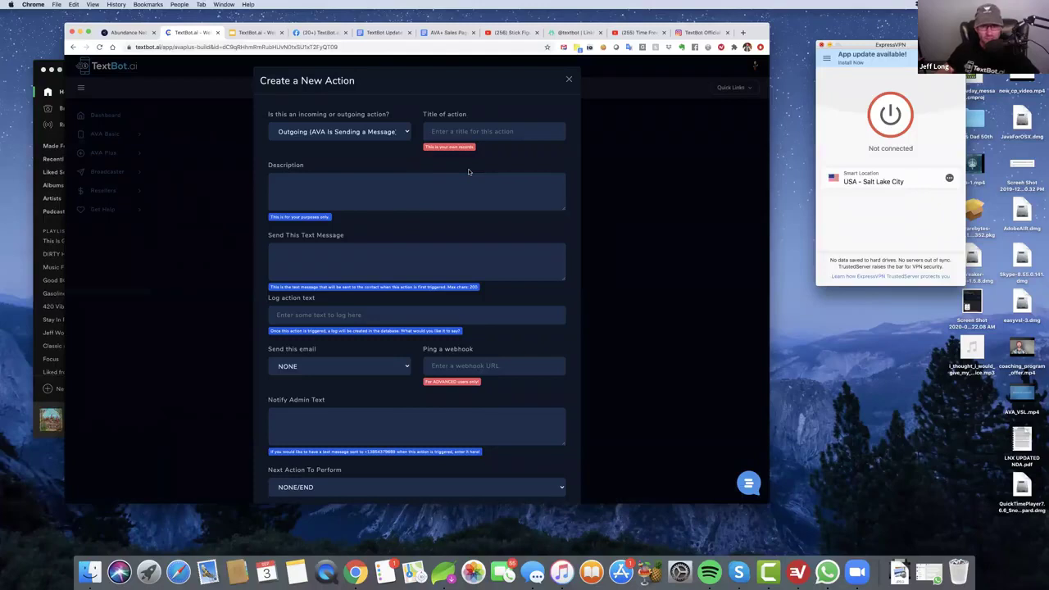
left_click(344, 133)
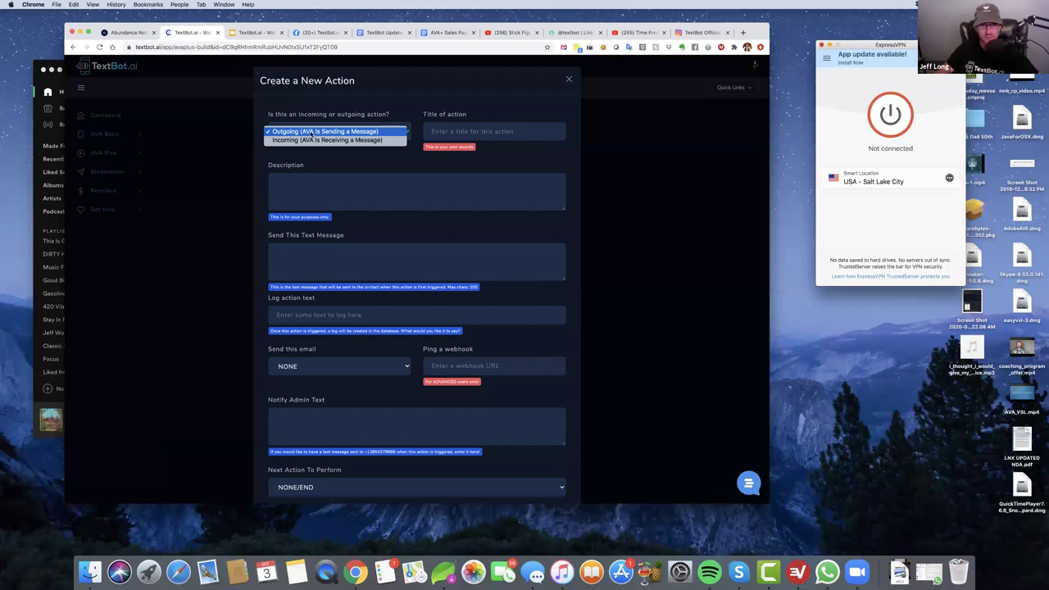
left_click(330, 140)
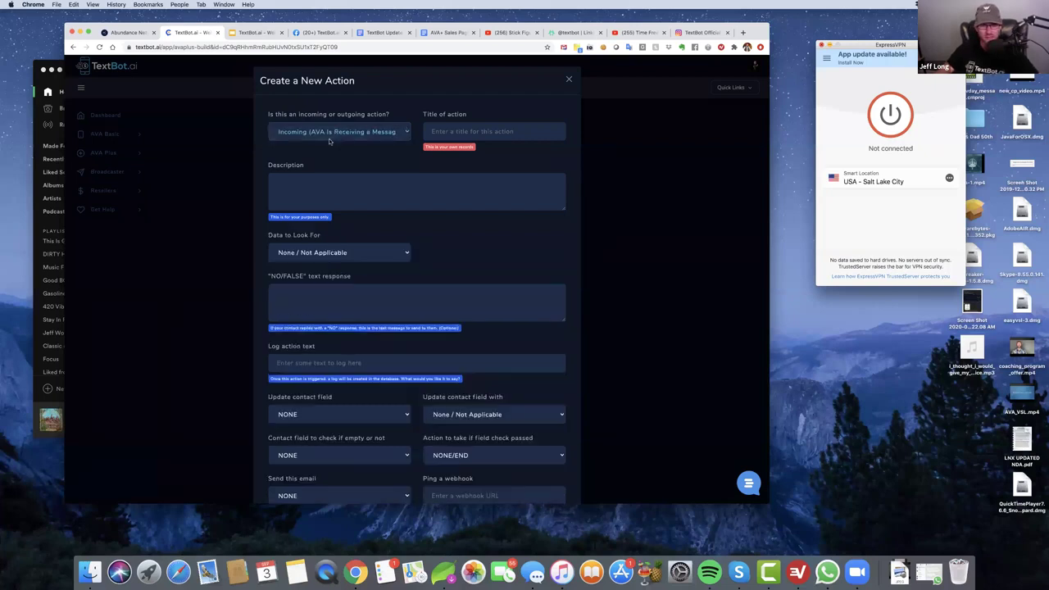
left_click(329, 140)
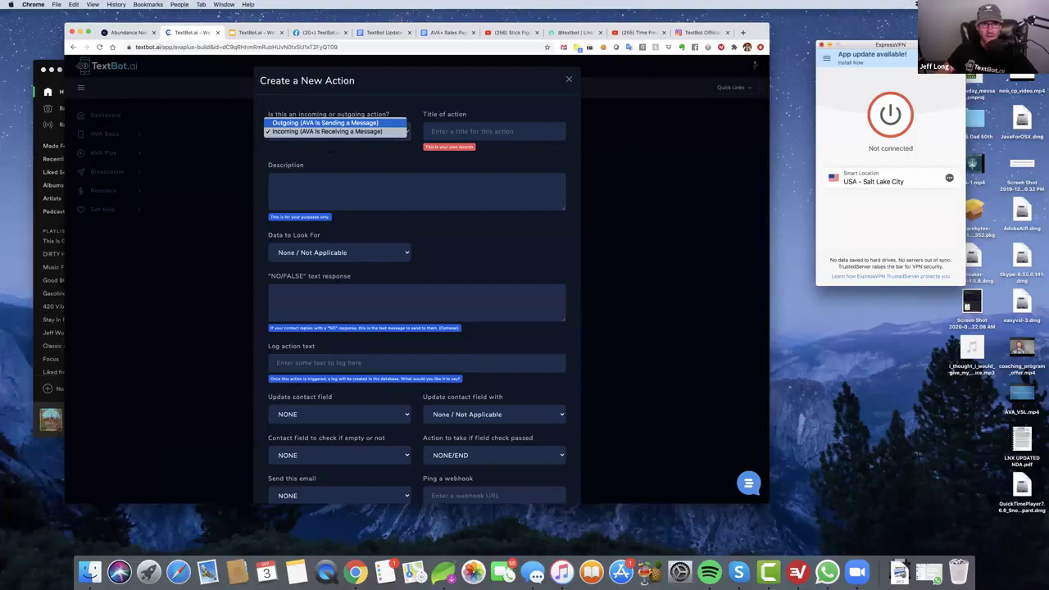
left_click(325, 122)
Step: Examine the outgoing action's fields, keeping the Outgoing type, from the title and text message through to the next action to perform
scroll(386, 186, "down", 2)
scroll(361, 164, "up", 2)
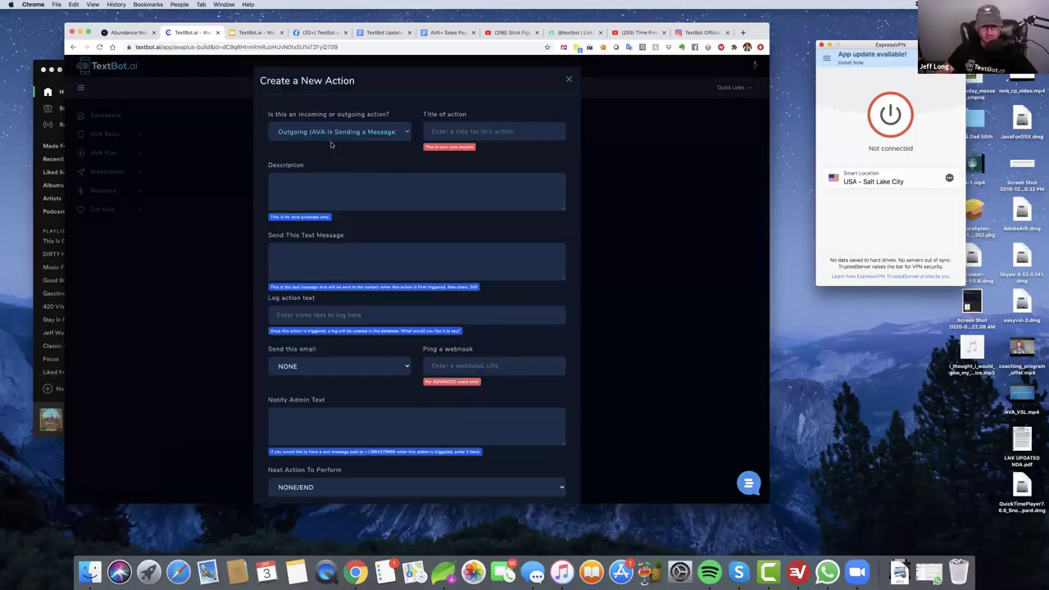
left_click(328, 134)
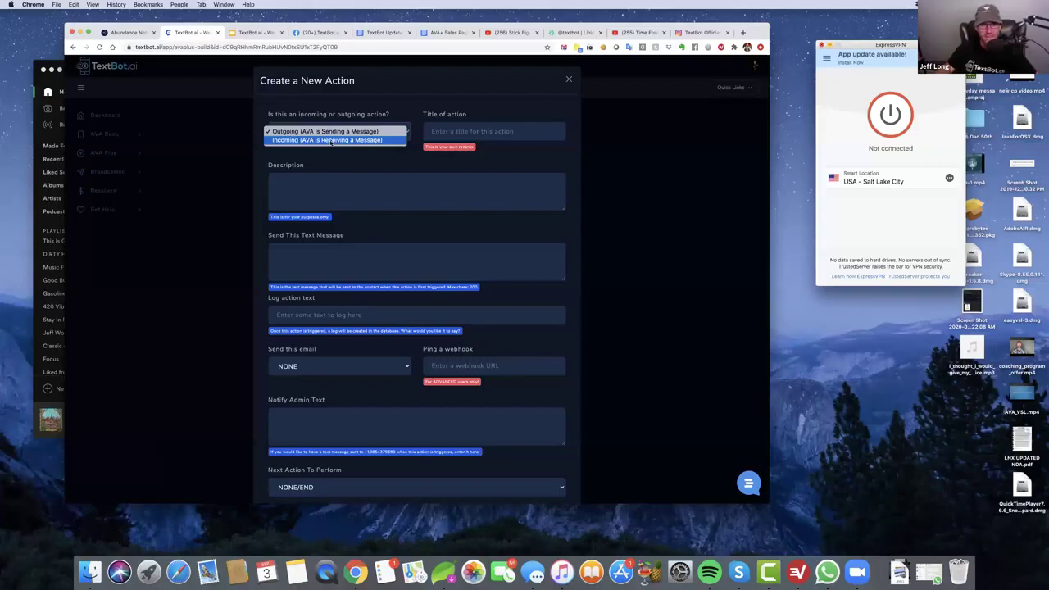
left_click(326, 131)
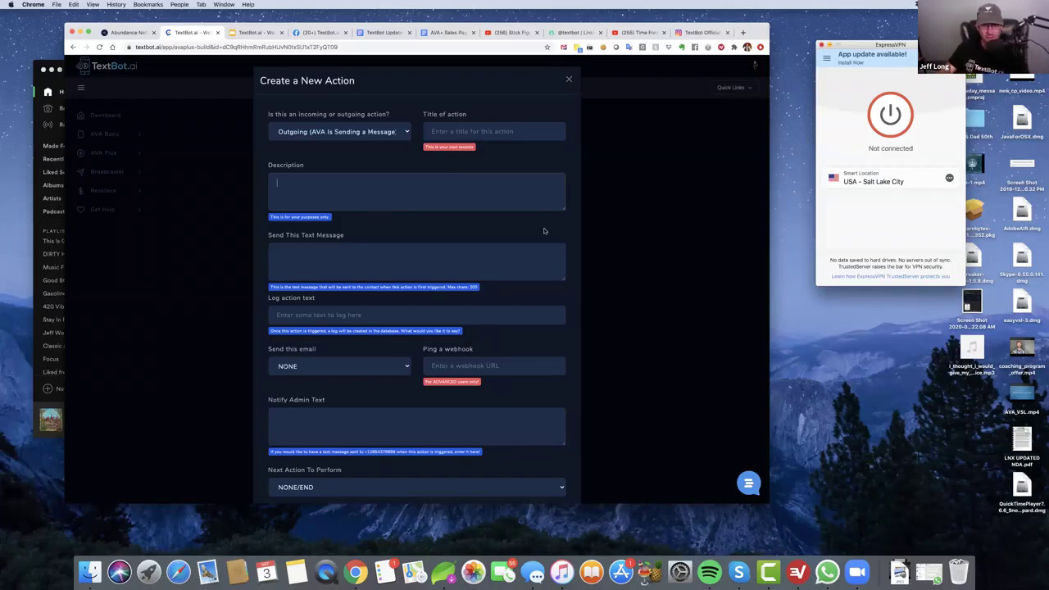
scroll(624, 266, "down", 1)
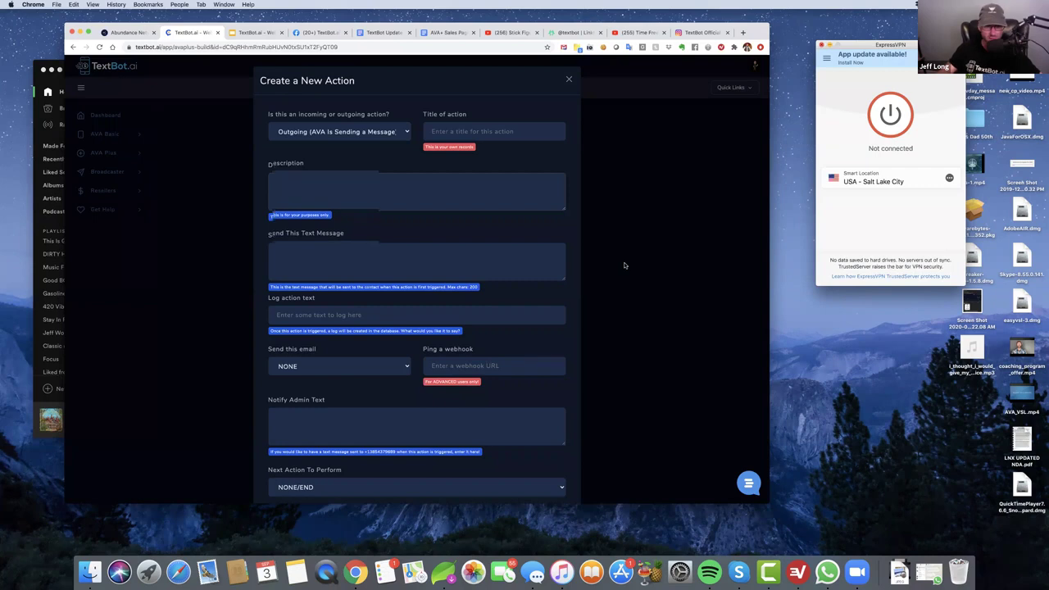
scroll(623, 265, "down", 2)
scroll(624, 265, "up", 3)
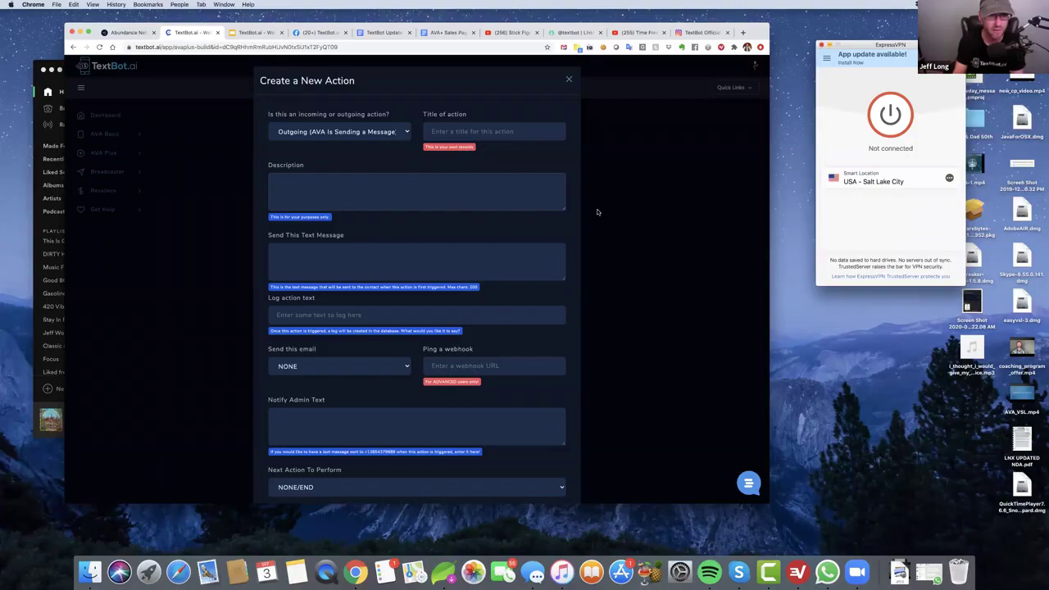
scroll(447, 181, "down", 2)
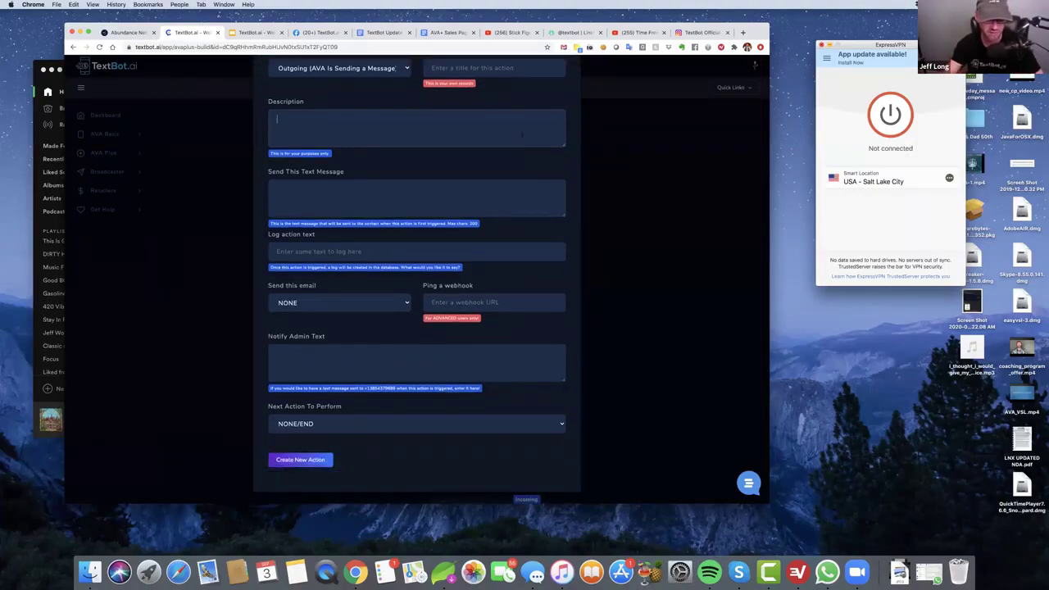
Step: Check which emails the outgoing action can send, keeping the email choice at NONE
left_click(334, 301)
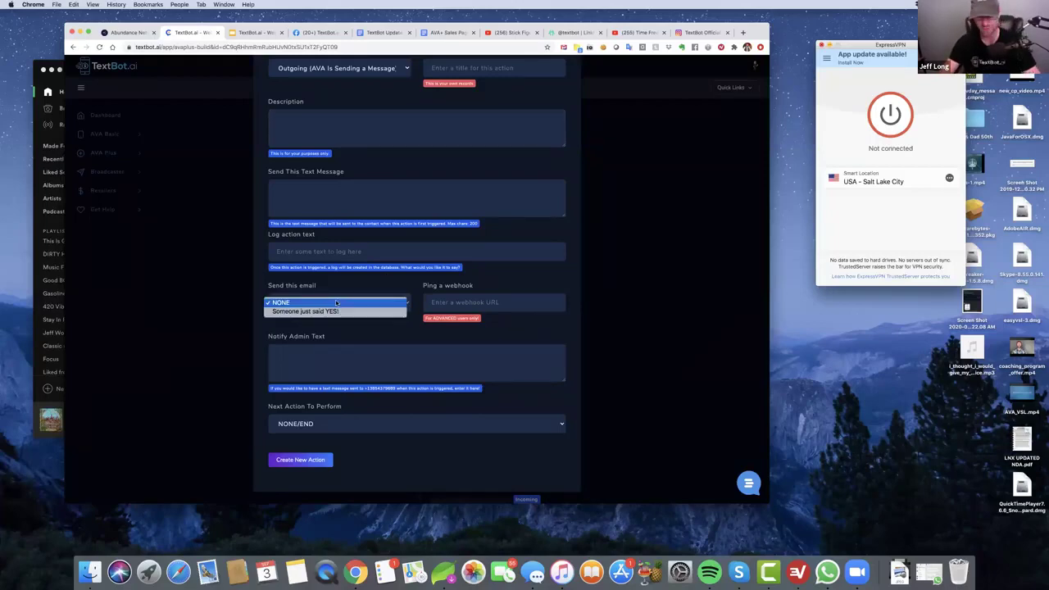
left_click(352, 303)
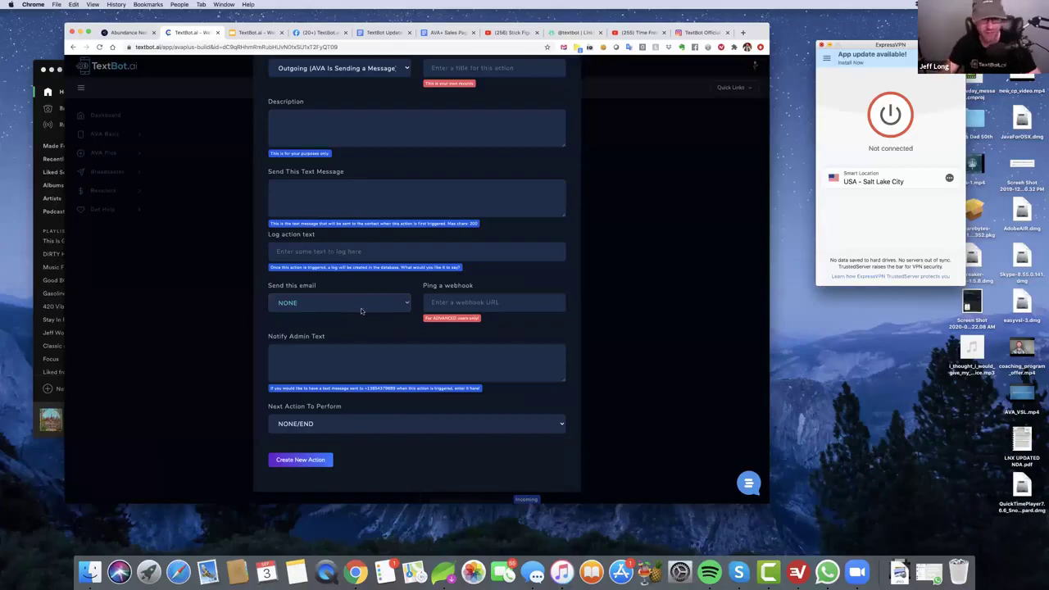
left_click(348, 307)
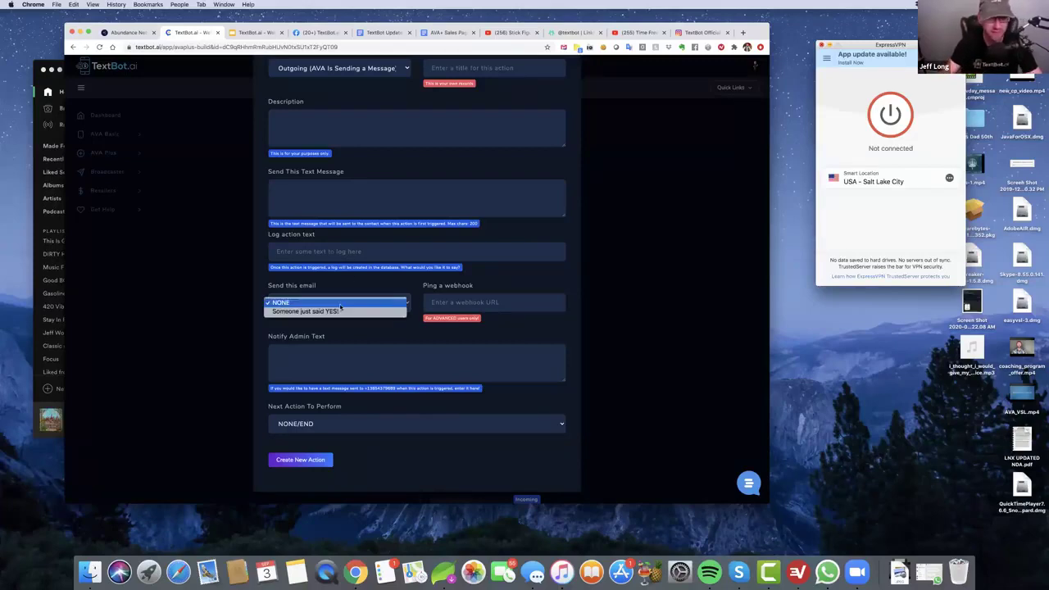
key("Escape")
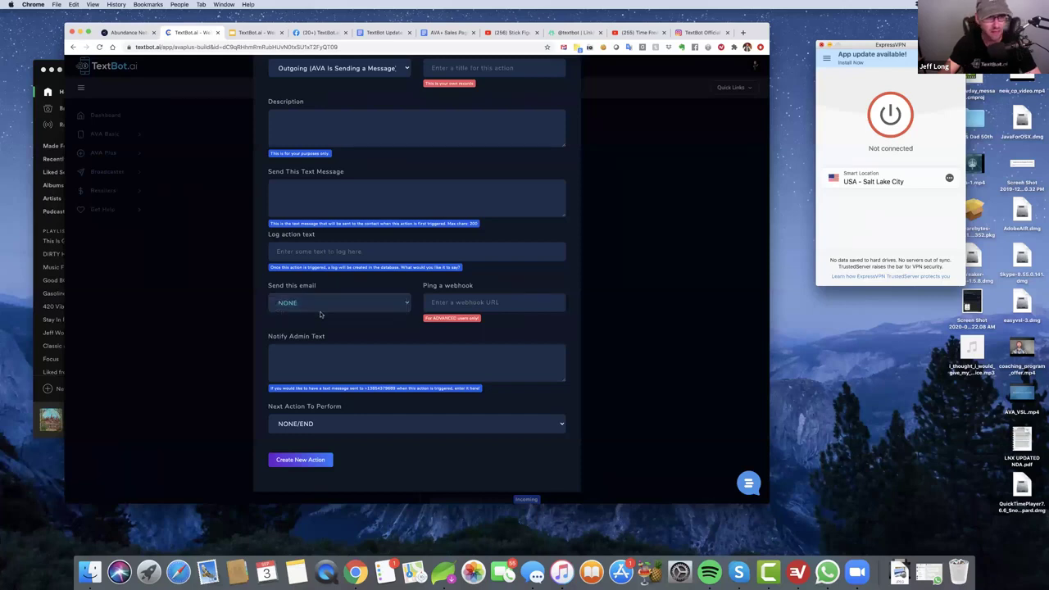
Step: Examine the new action's webhook URL and Notify Admin Text fields, leaving both empty
left_click(465, 301)
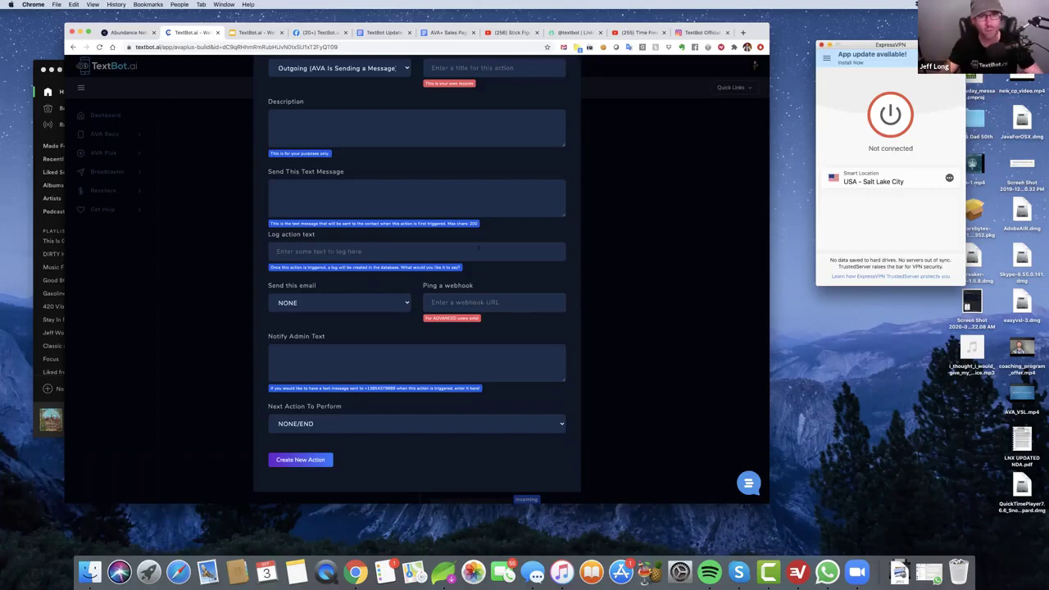
scroll(510, 298, "up", 2)
scroll(511, 298, "down", 2)
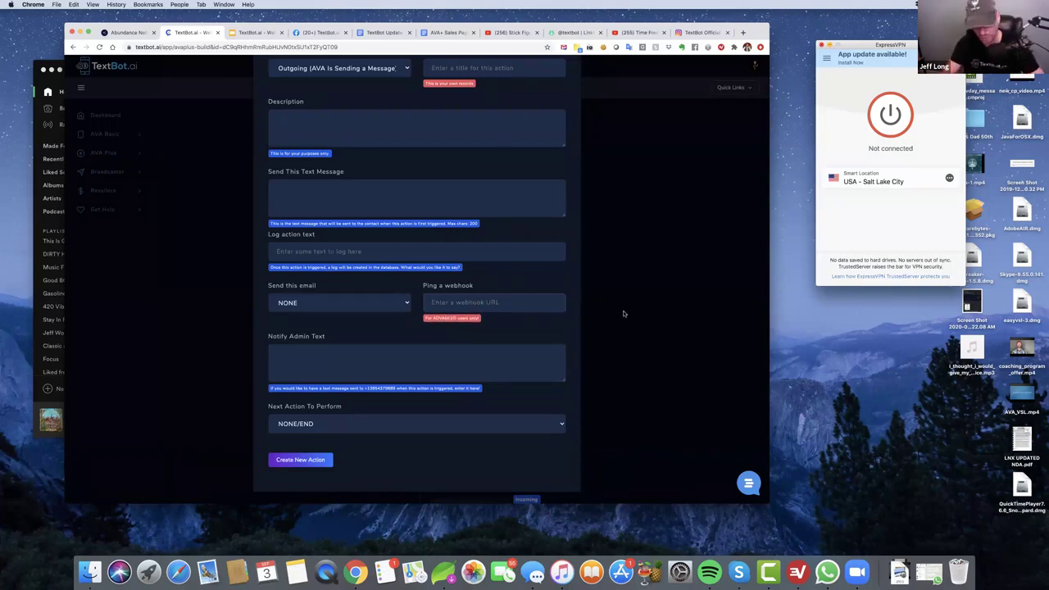
scroll(495, 291, "up", 2)
scroll(495, 291, "down", 2)
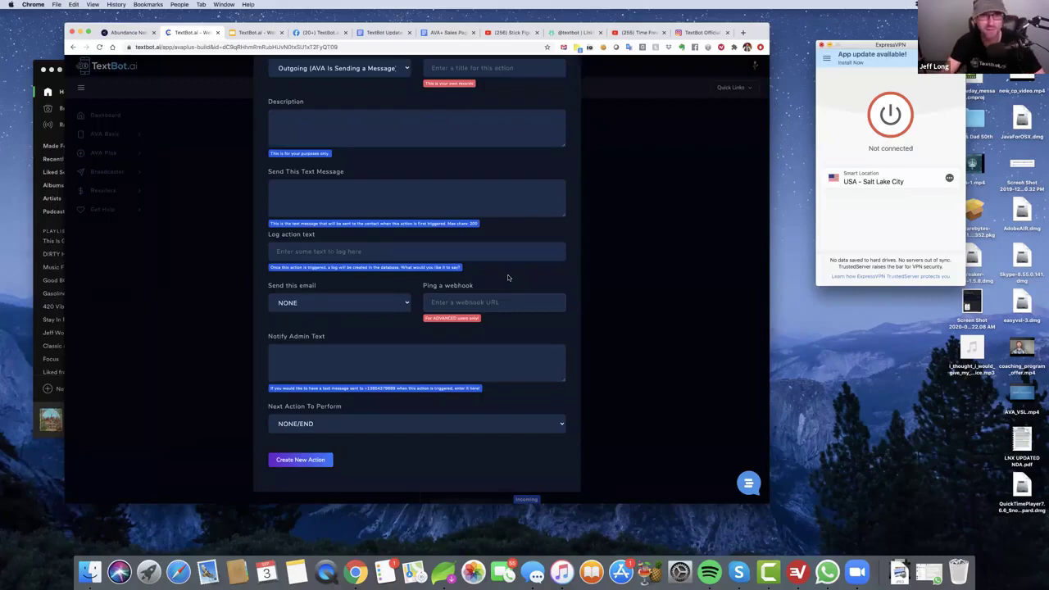
scroll(508, 277, "up", 1)
scroll(509, 276, "down", 1)
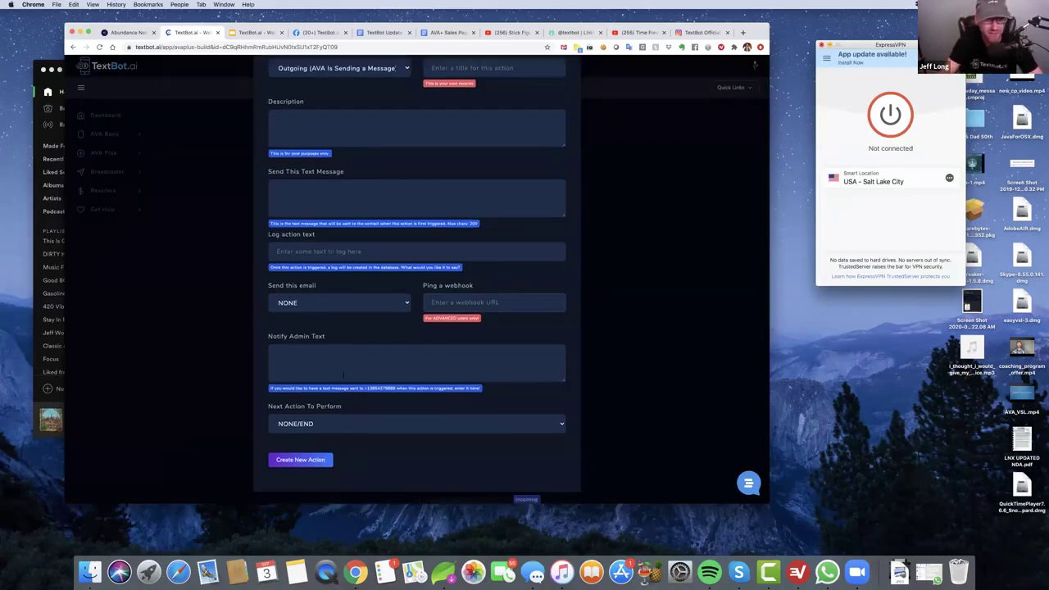
left_click(299, 363)
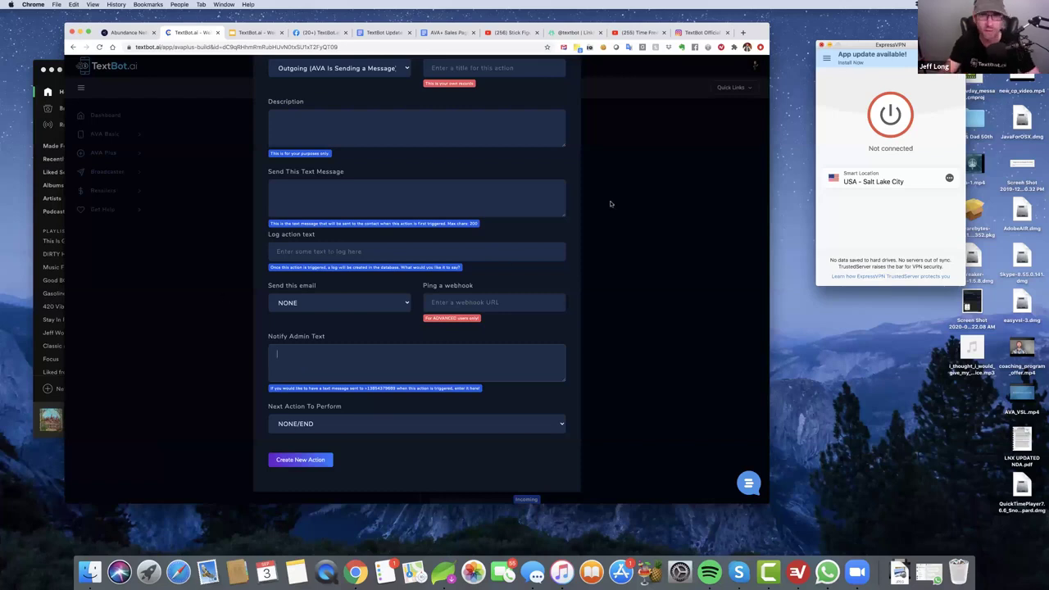
Step: Close the new action form without creating anything and look back through the bot's sequence of actions
left_click(637, 236)
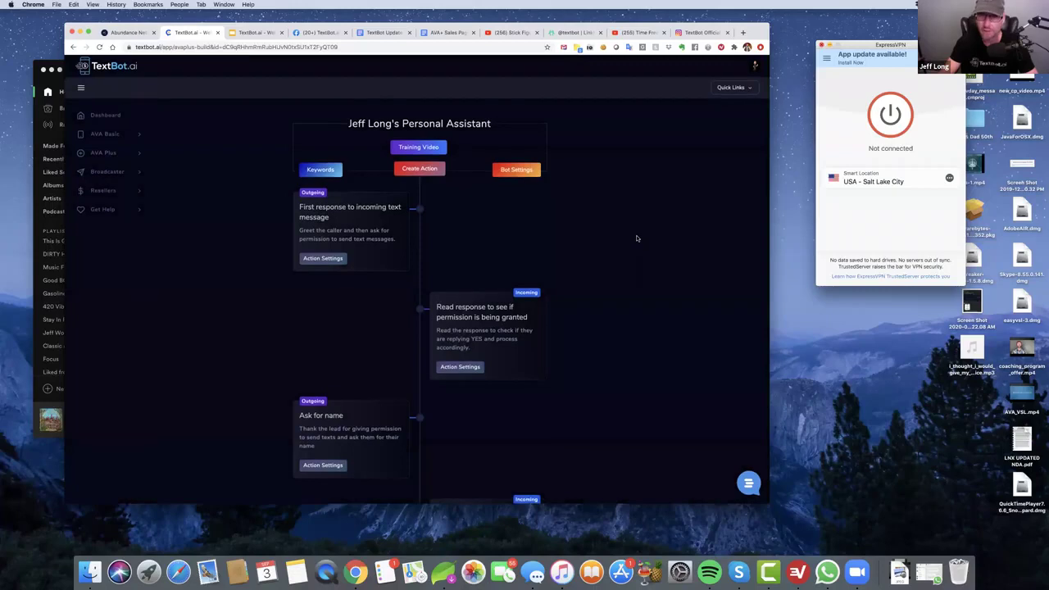
scroll(656, 228, "down", 6)
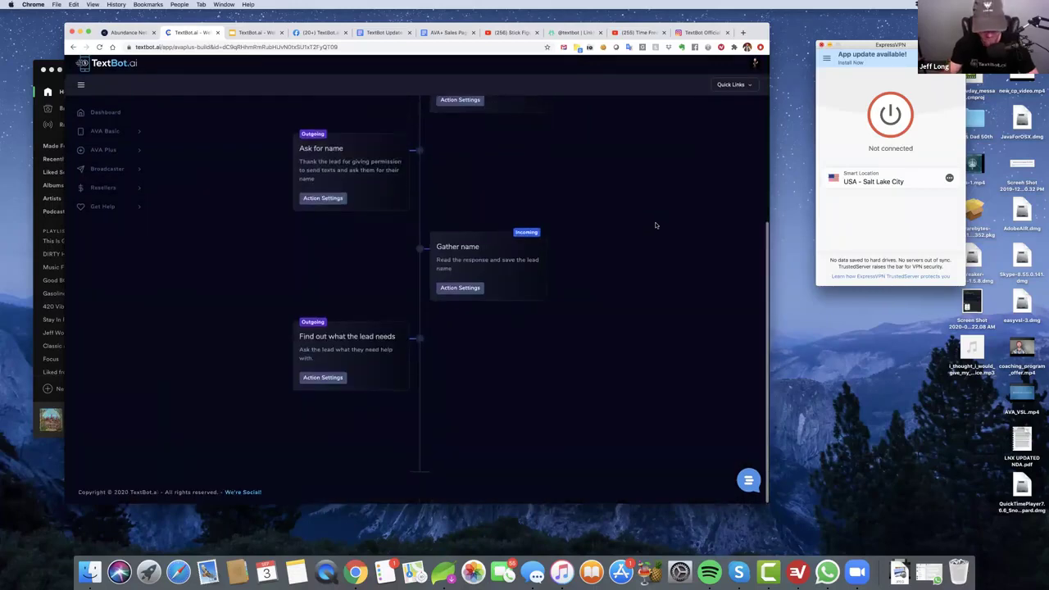
scroll(620, 232, "up", 2)
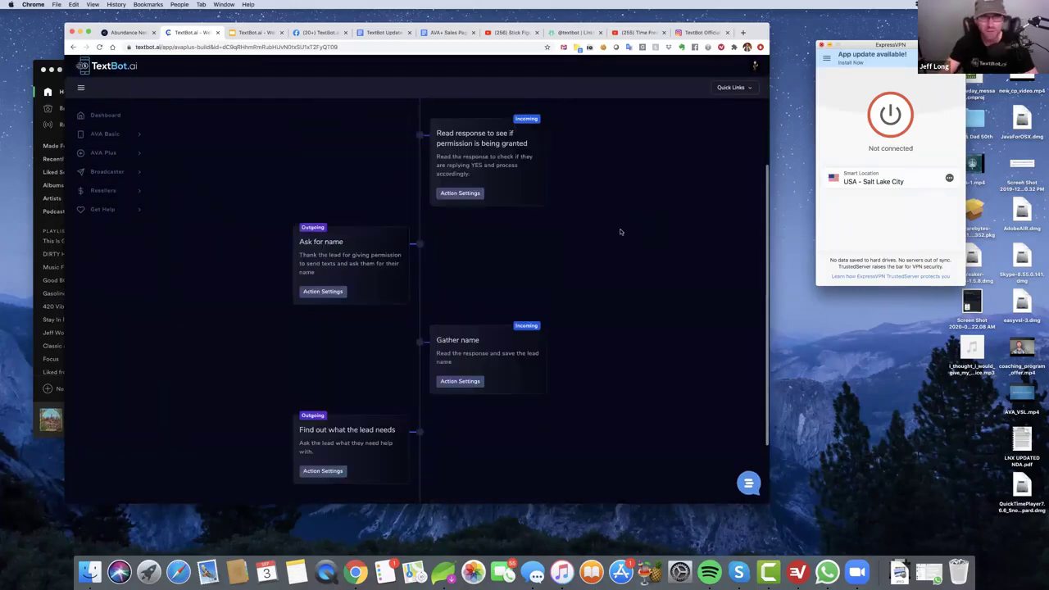
scroll(620, 232, "up", 2)
scroll(619, 231, "down", 1)
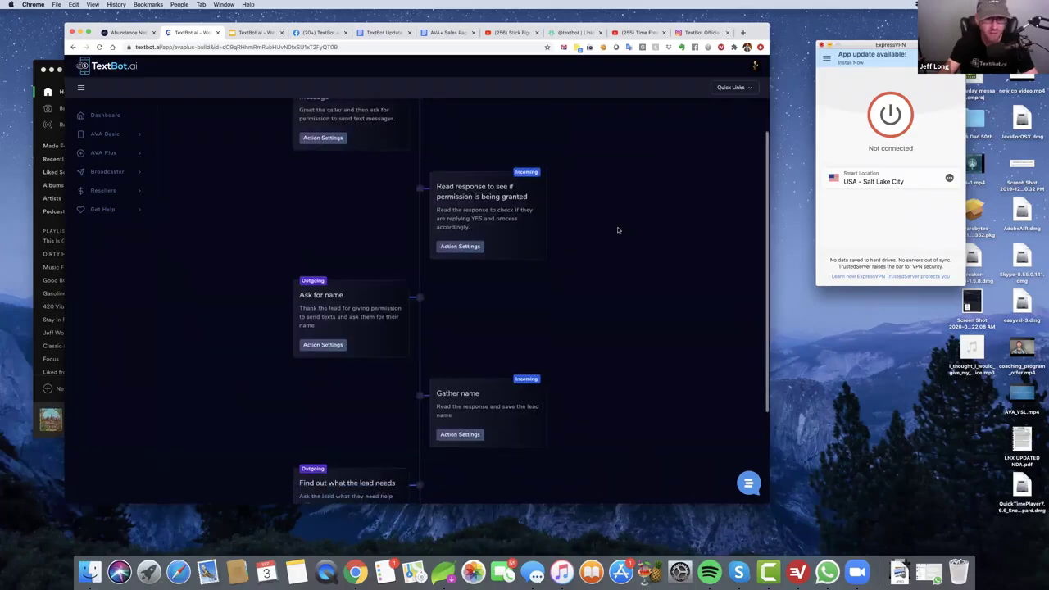
scroll(618, 231, "down", 2)
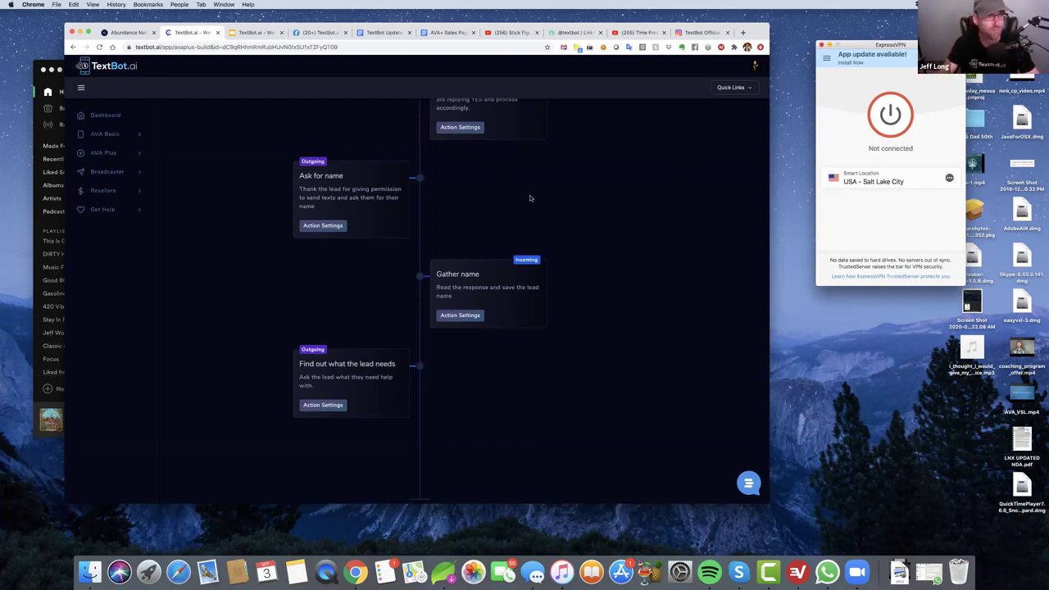
Step: Open the TextBot Marketplace from the AVA Plus section and close its page to return to the bot sequence
left_click(134, 155)
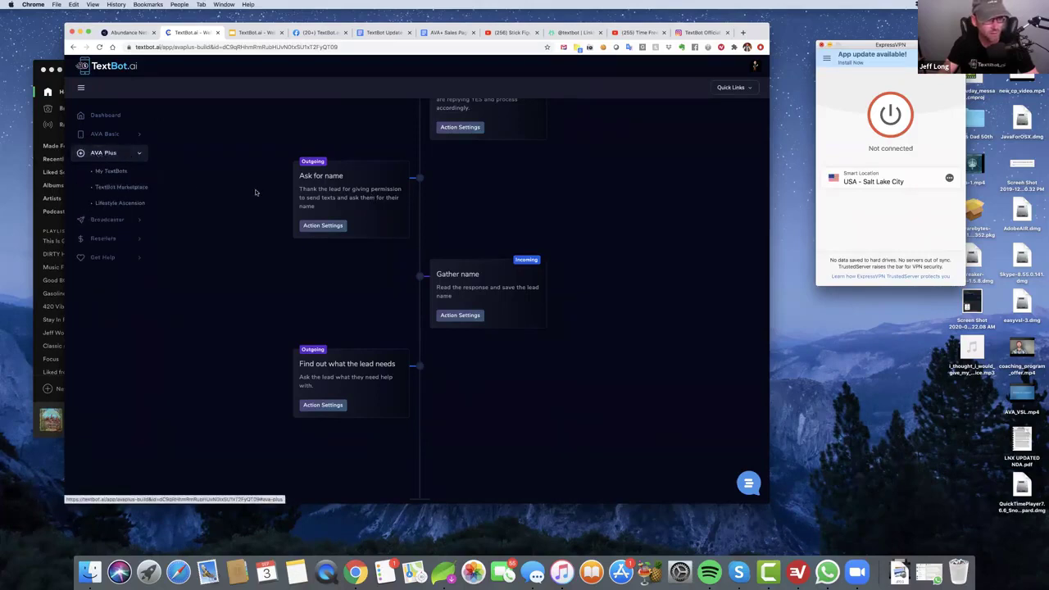
left_click(125, 187)
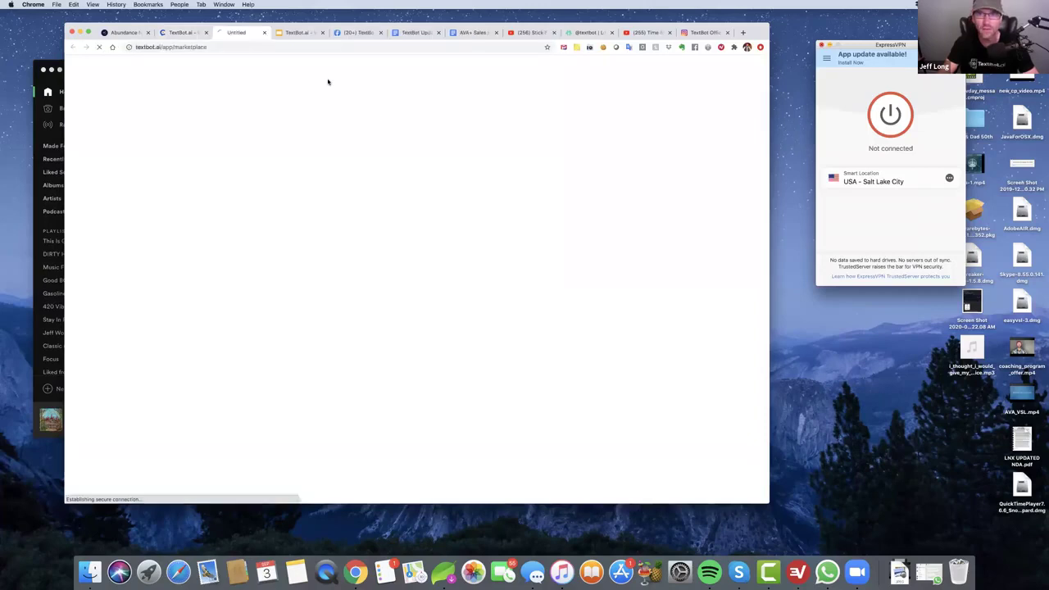
left_click(264, 33)
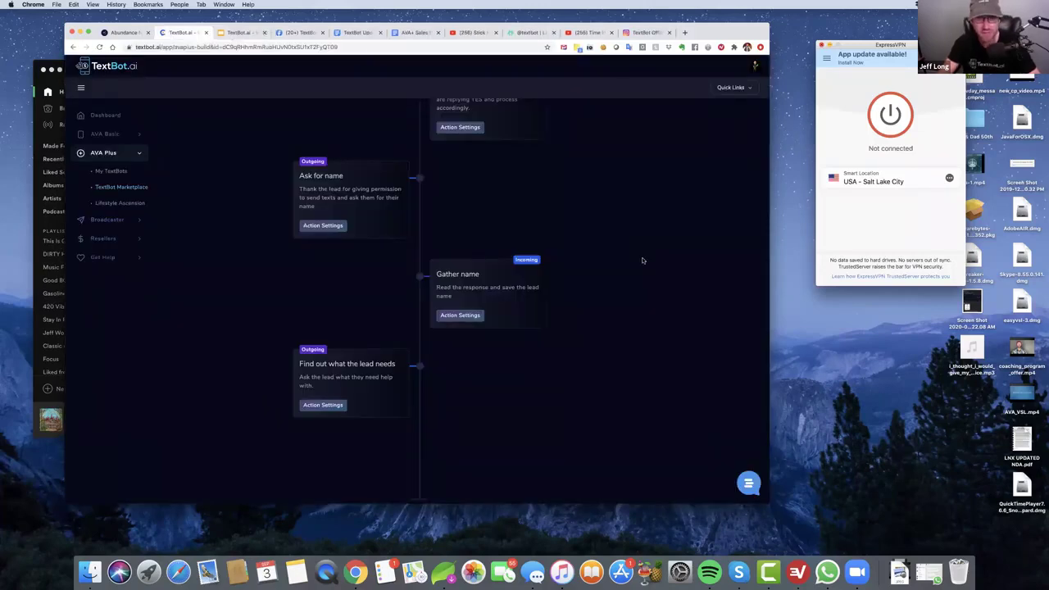
Step: Review the Personal Assistant bot's actions, from the first response through gathering the name to finding out what the lead needs
scroll(649, 266, "down", 1)
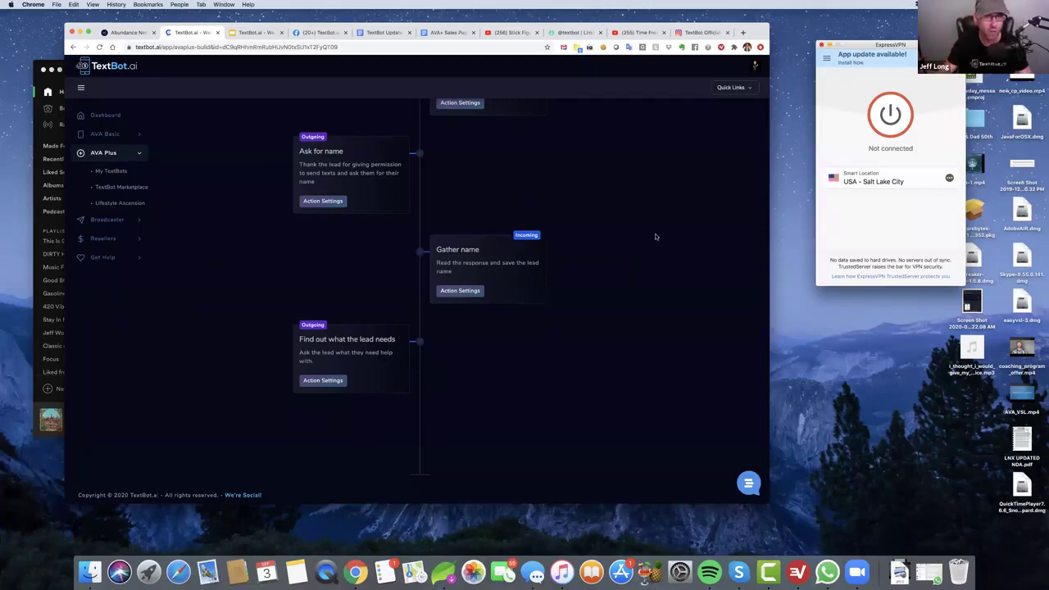
scroll(621, 233, "up", 5)
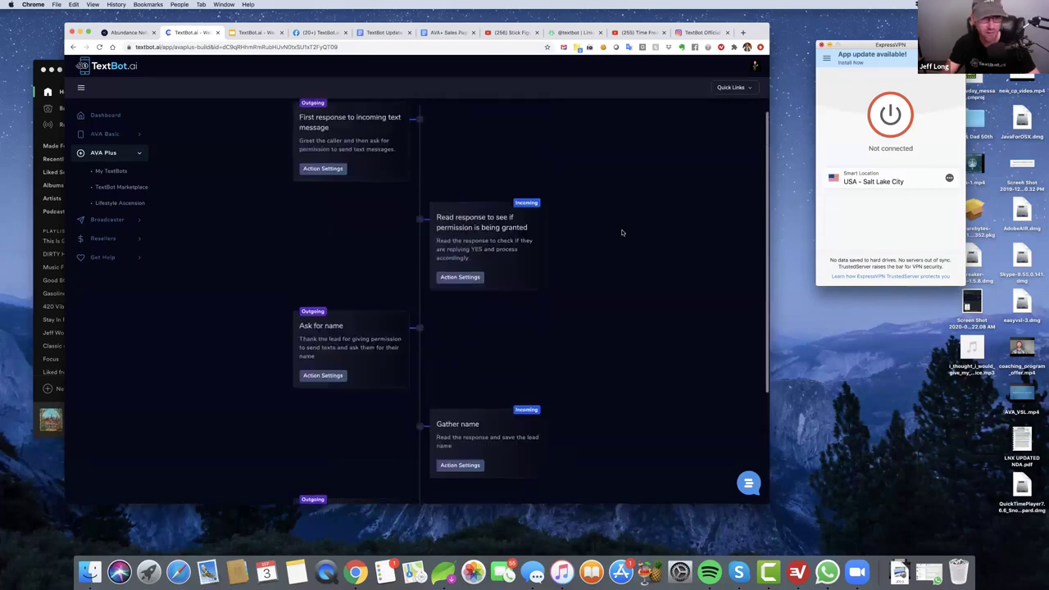
scroll(644, 230, "down", 4)
scroll(656, 234, "down", 2)
scroll(646, 234, "up", 4)
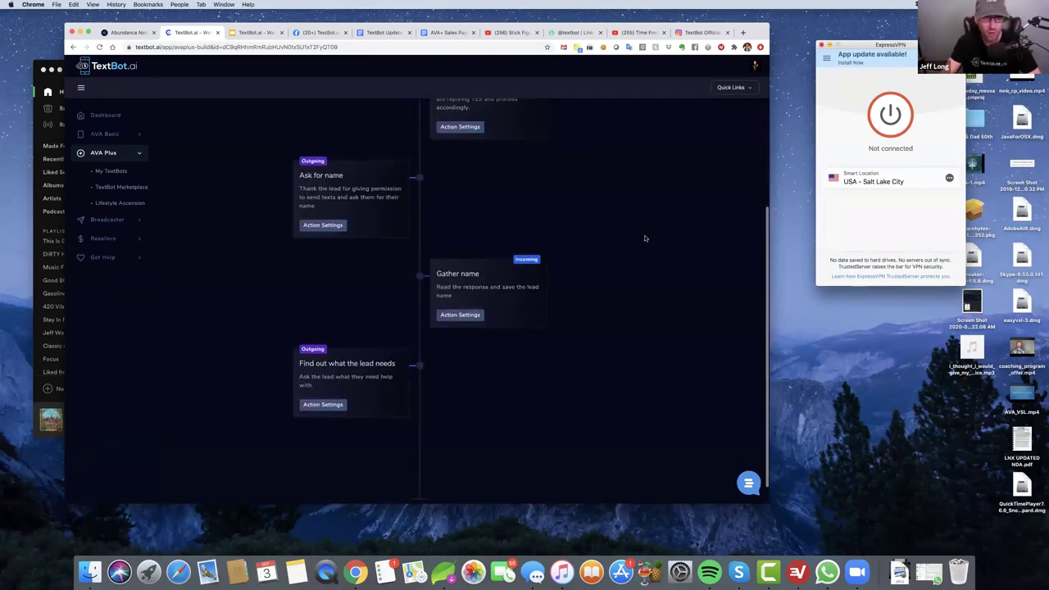
scroll(648, 237, "down", 2)
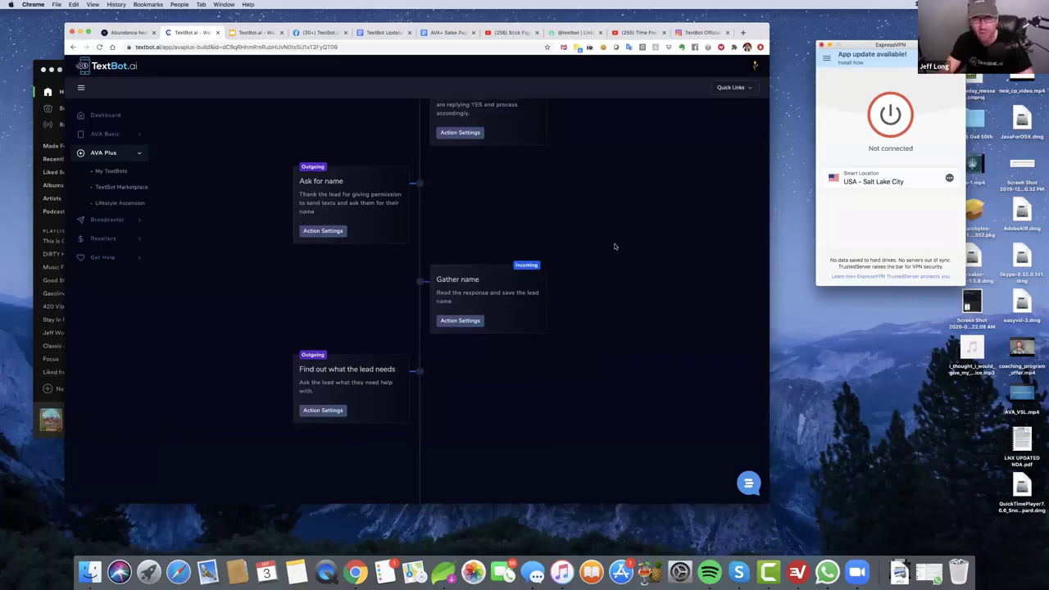
scroll(615, 248, "up", 1)
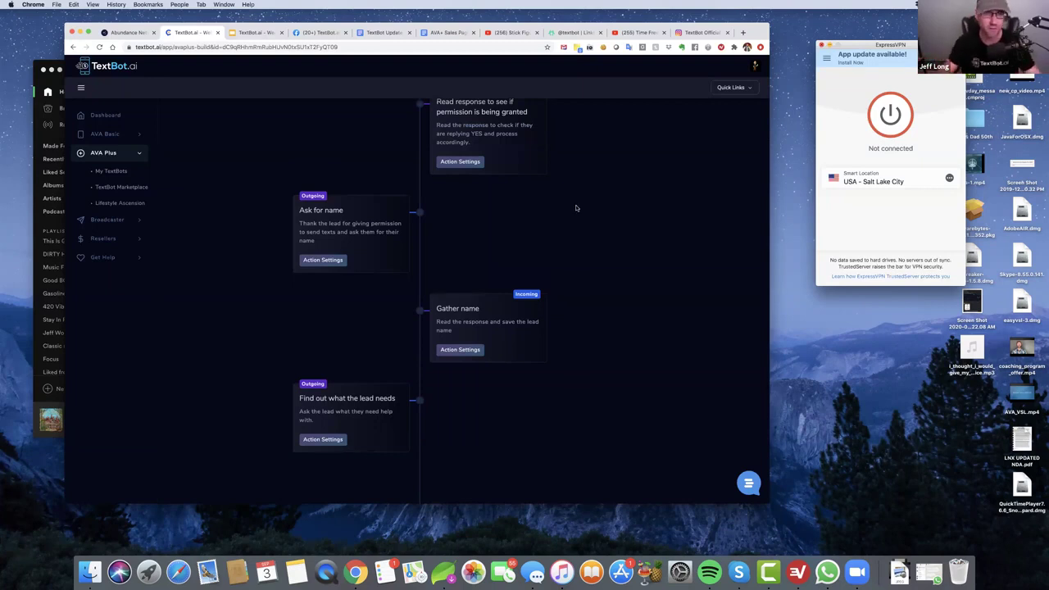
scroll(575, 207, "up", 3)
scroll(575, 208, "down", 4)
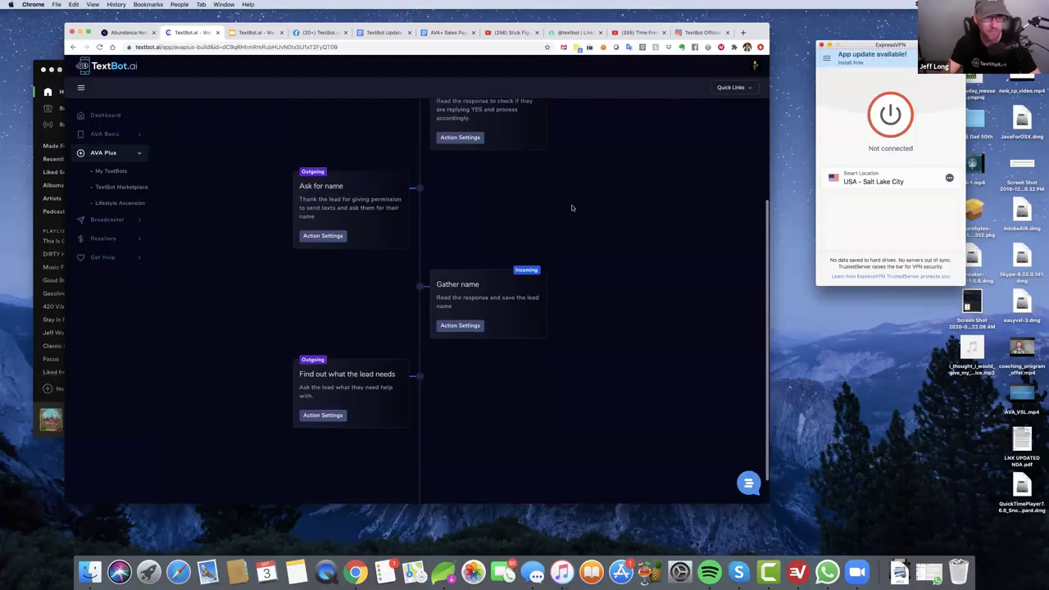
scroll(578, 208, "down", 2)
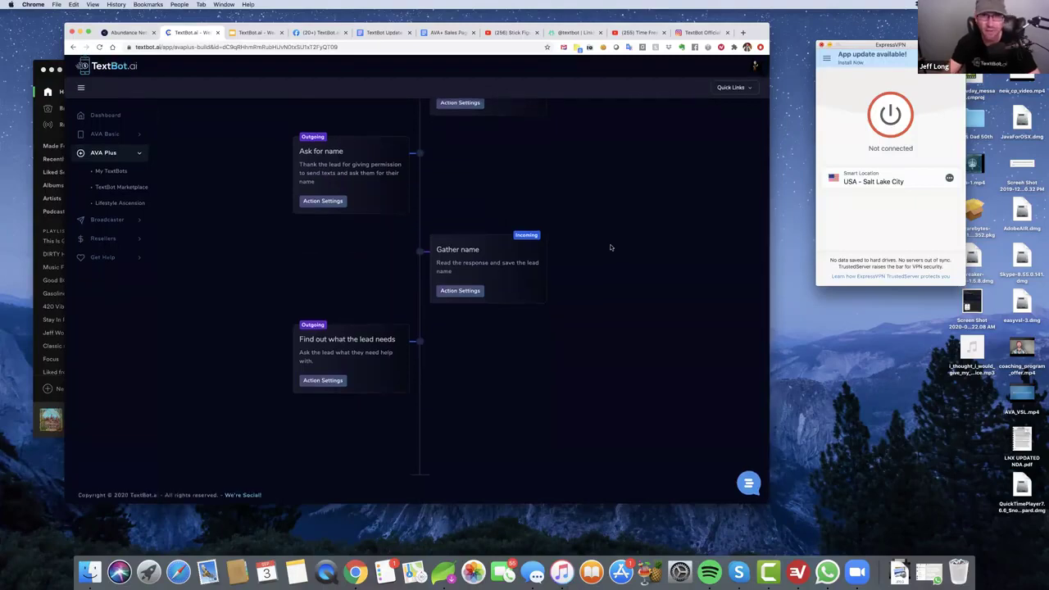
Step: Look over the Personal Assistant bot's action sequence once more and open the Lifestyle Ascension page of AVA Plus
scroll(611, 247, "up", 6)
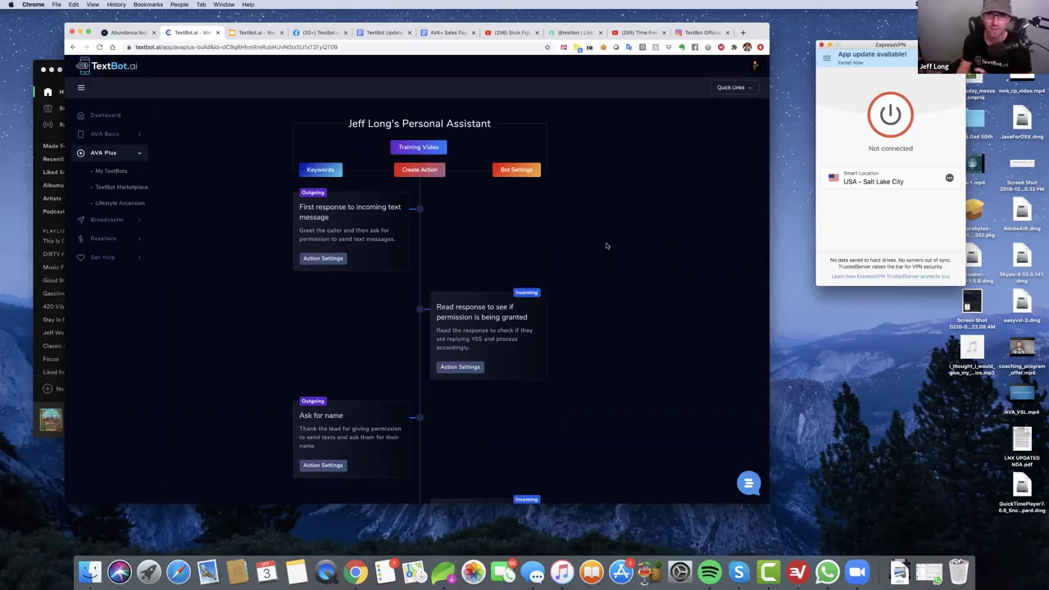
scroll(559, 188, "down", 3)
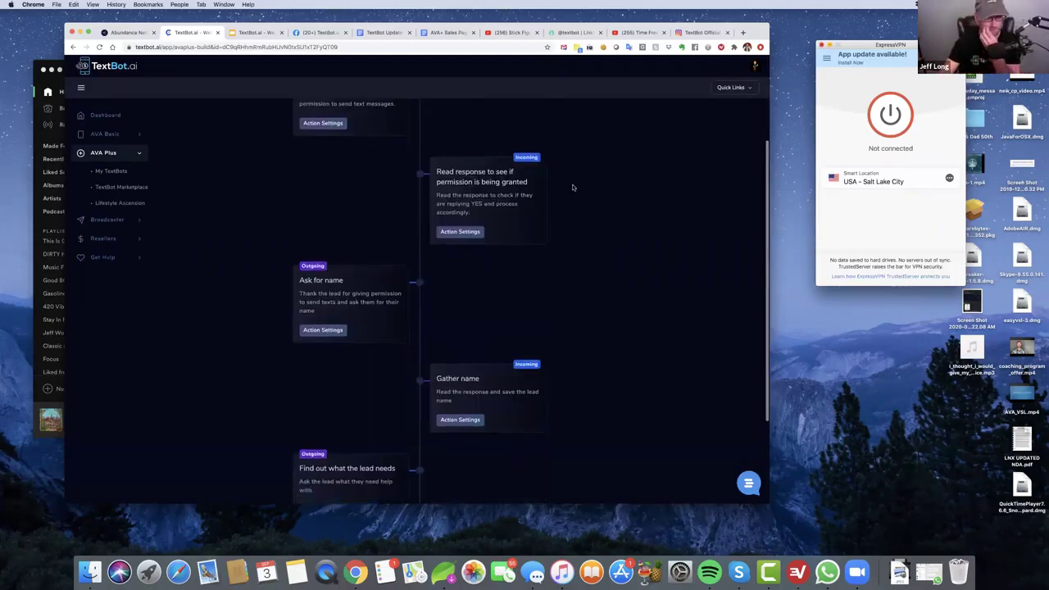
scroll(572, 188, "up", 3)
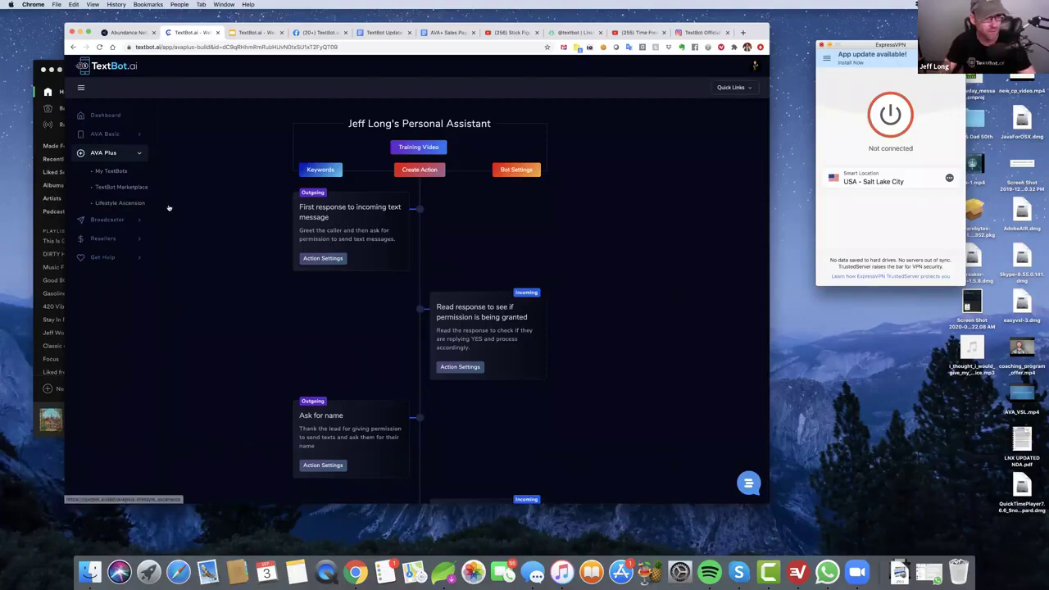
left_click(112, 203)
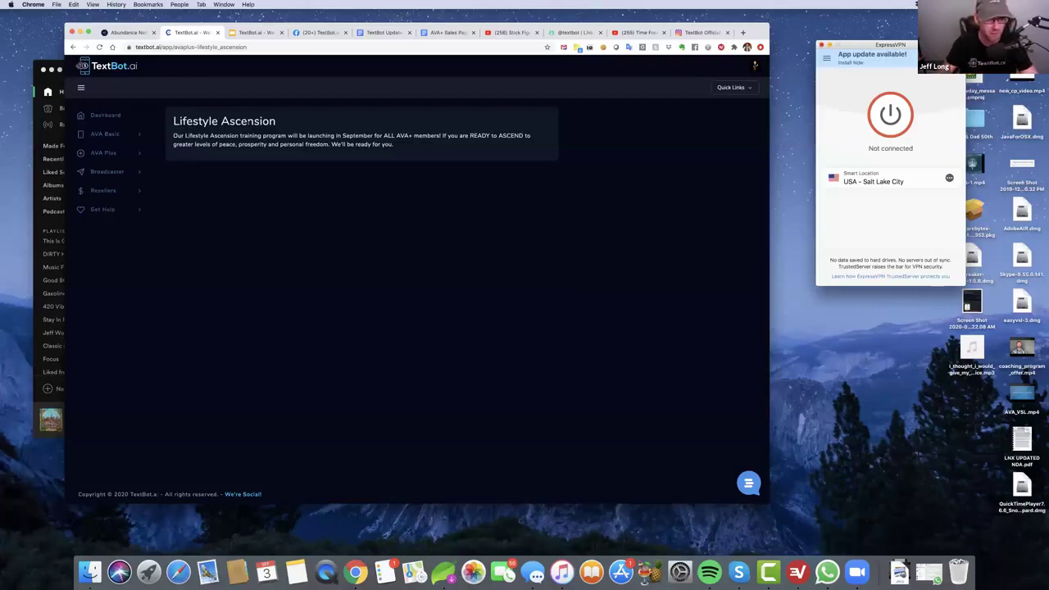
Step: Glance at the AVA Basic and AVA Plus sections, and open the Broadcaster's My SMS Broadcasts page
left_click(111, 135)
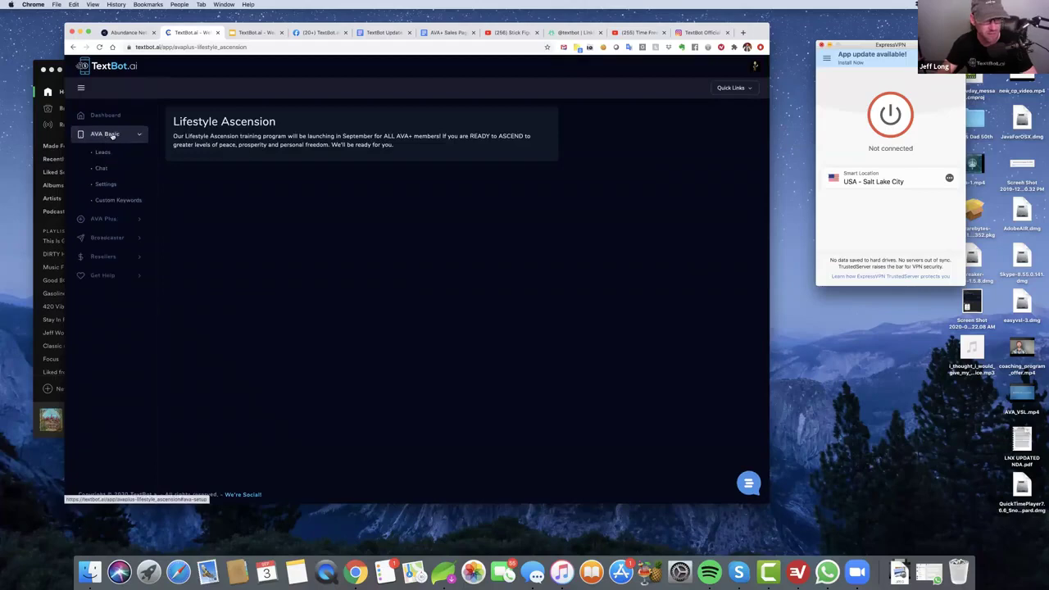
left_click(103, 133)
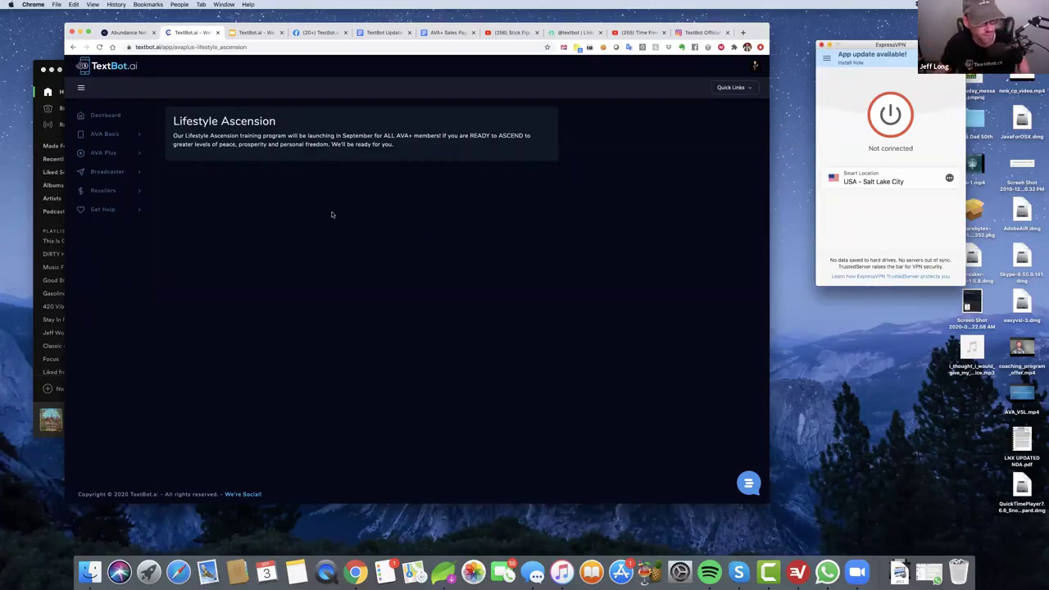
left_click(102, 152)
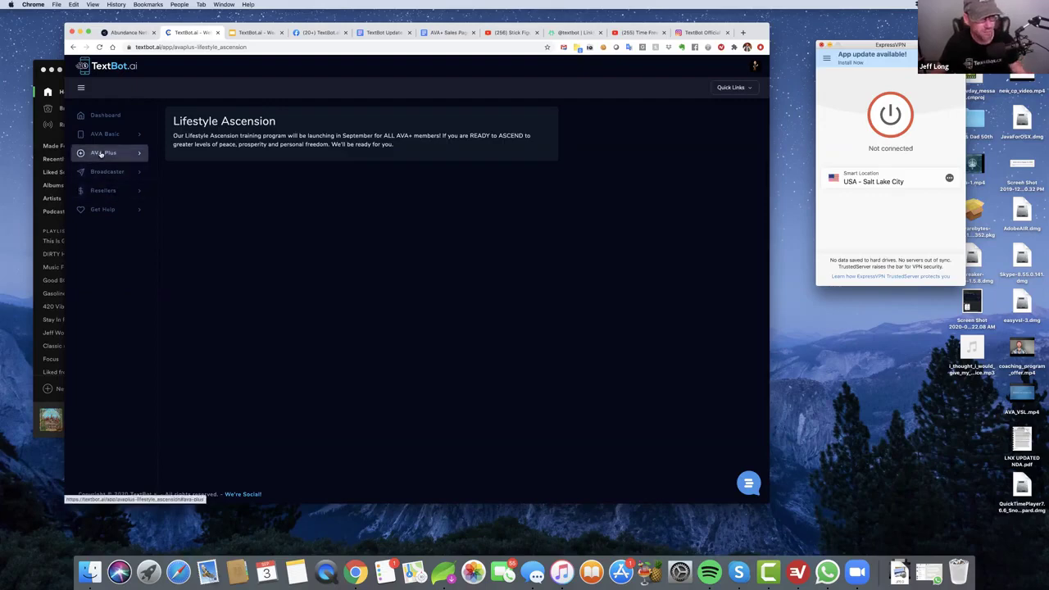
left_click(103, 154)
left_click(103, 173)
left_click(105, 208)
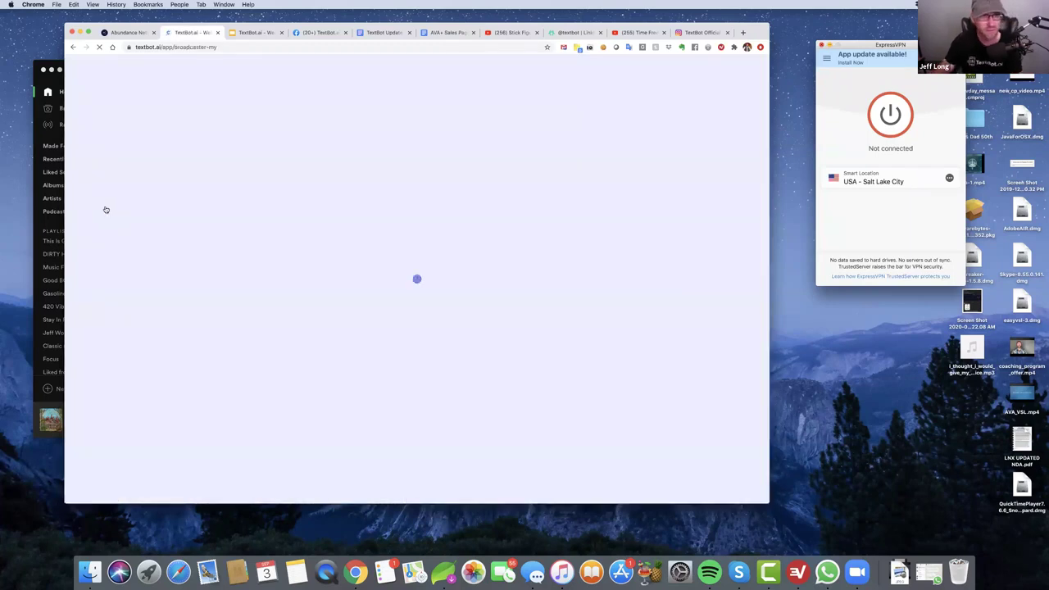
Step: Review the history of SMS broadcasts, including the notice about the daily sending deadline
scroll(546, 259, "down", 5)
scroll(564, 260, "up", 5)
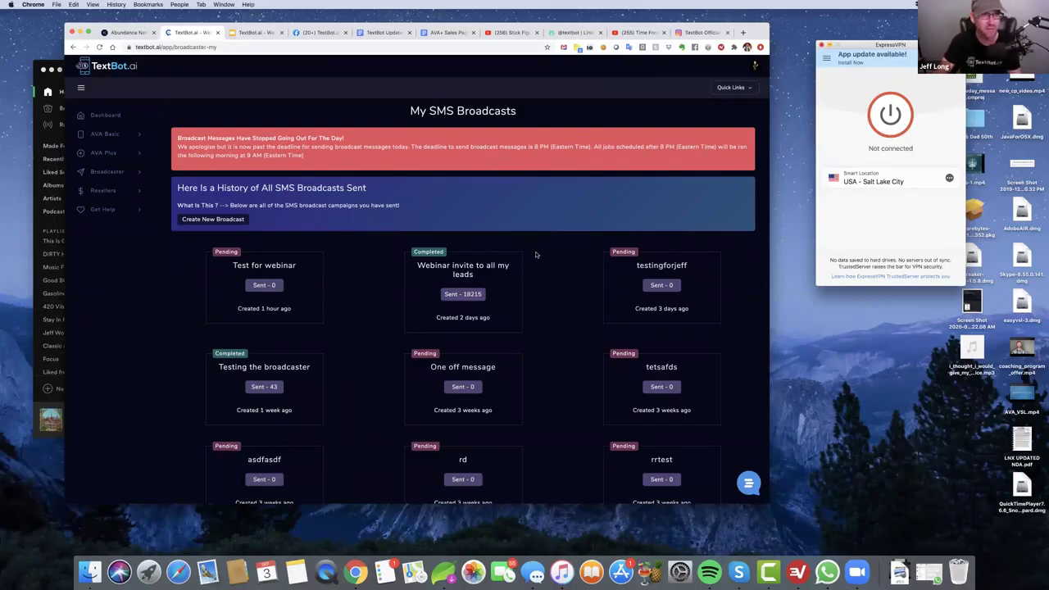
scroll(537, 254, "down", 4)
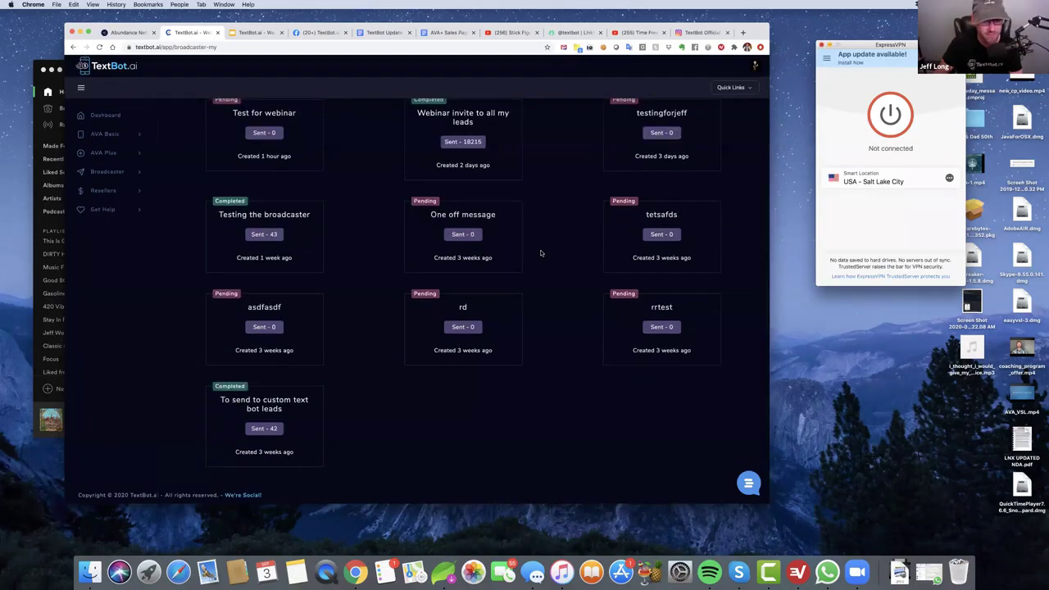
scroll(538, 254, "up", 4)
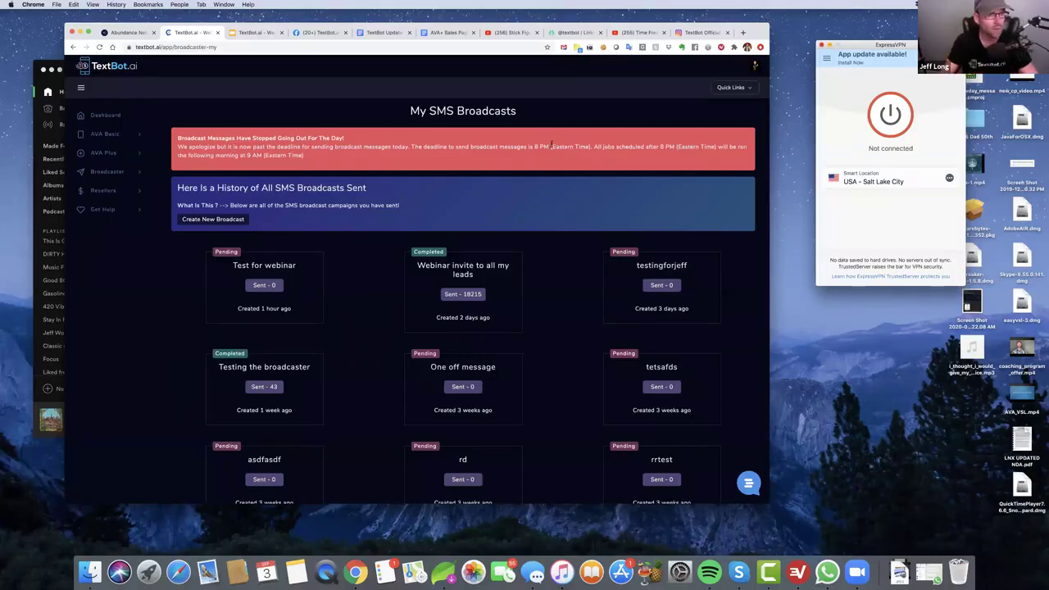
scroll(551, 146, "down", 1)
scroll(410, 163, "up", 2)
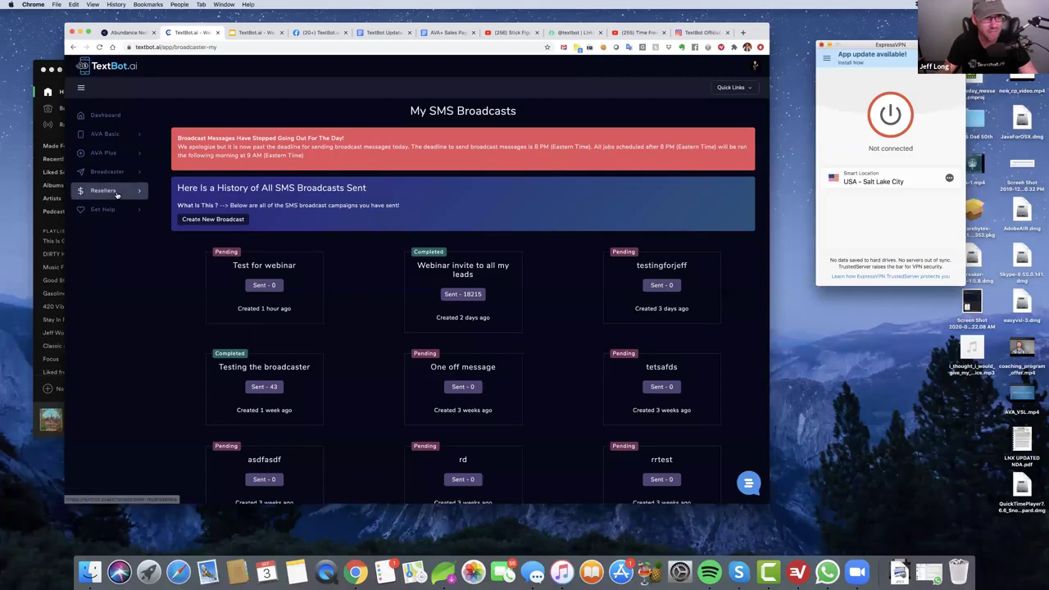
Step: Open the resellers' Resources page and preview its promo videos, from What's Your Dream? through Testimonials 1
left_click(101, 193)
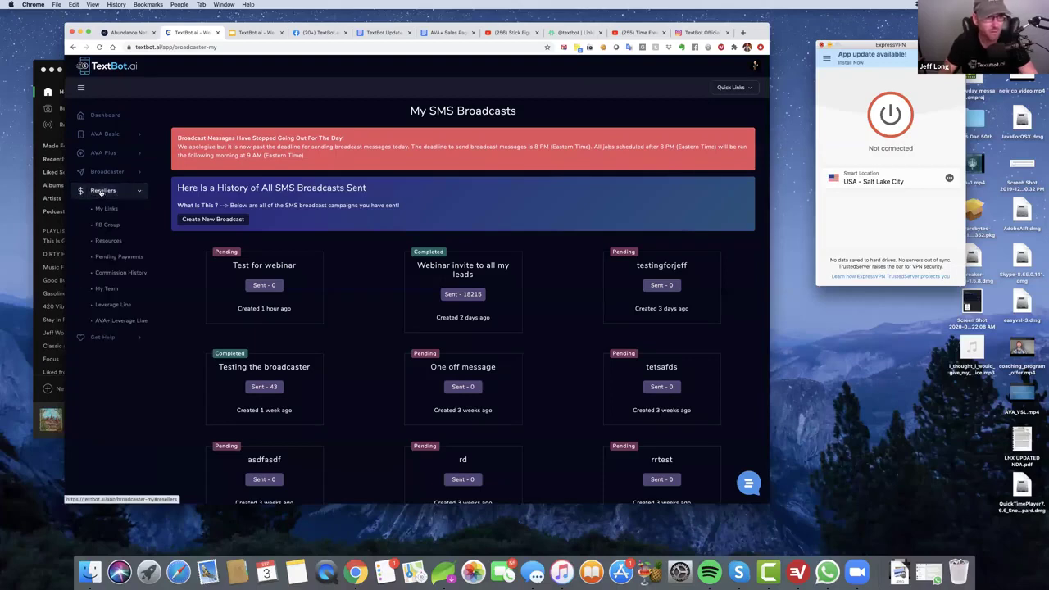
left_click(113, 243)
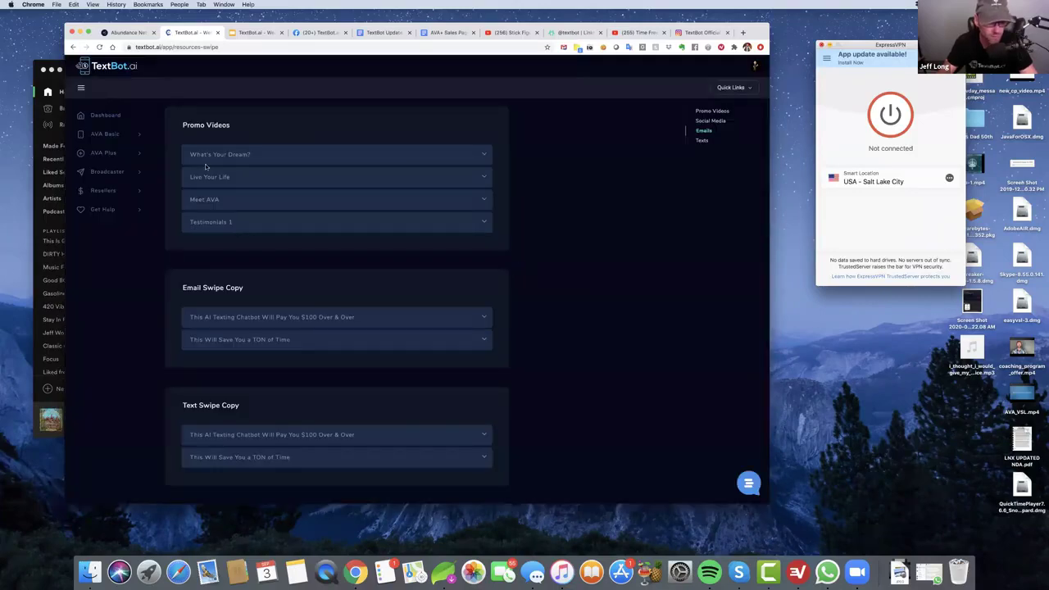
left_click(236, 157)
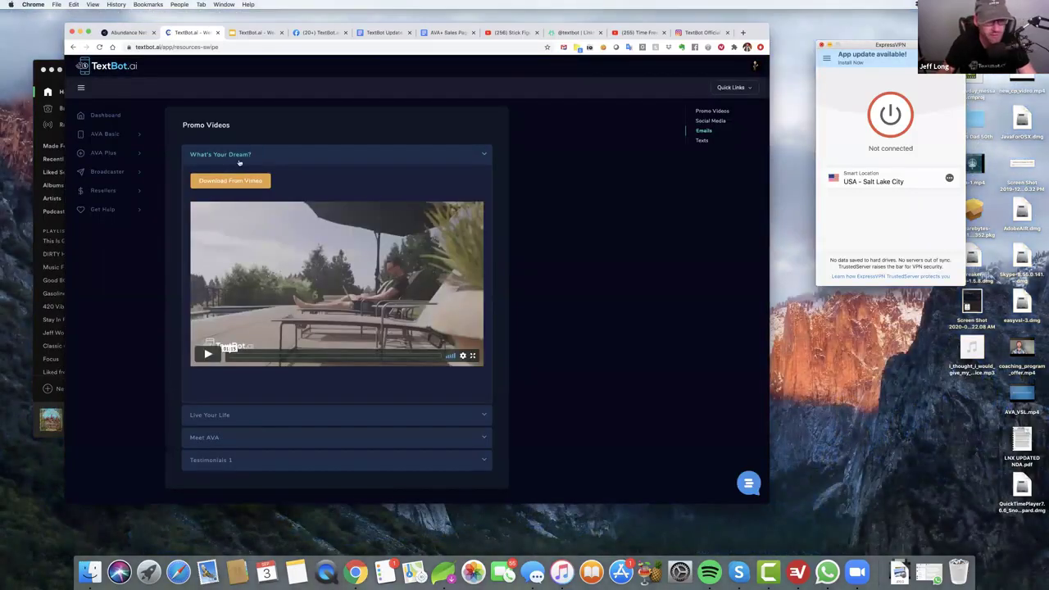
left_click(239, 157)
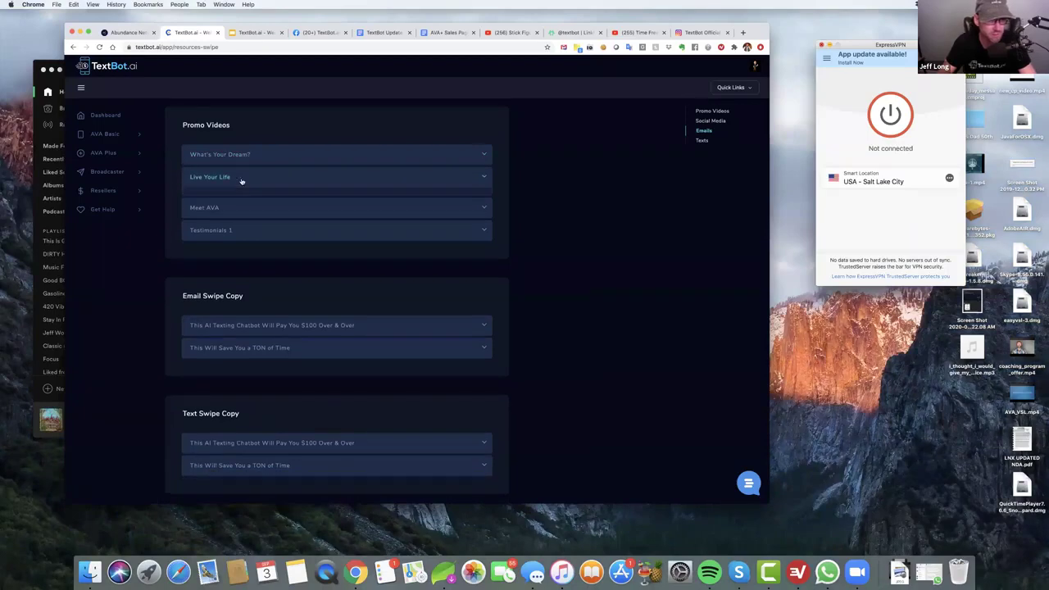
left_click(242, 180)
left_click(229, 178)
left_click(254, 200)
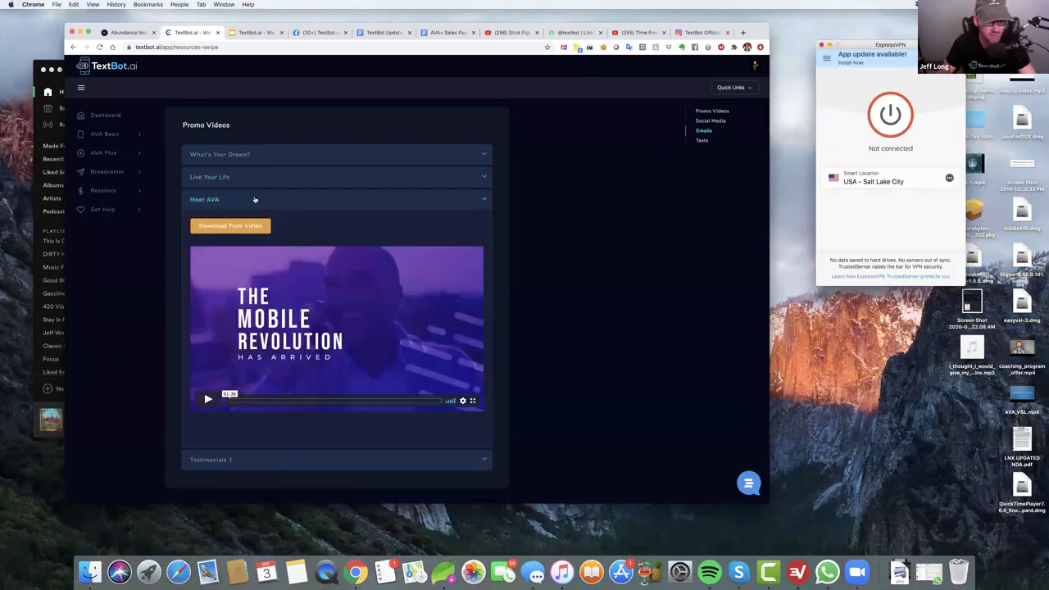
left_click(201, 202)
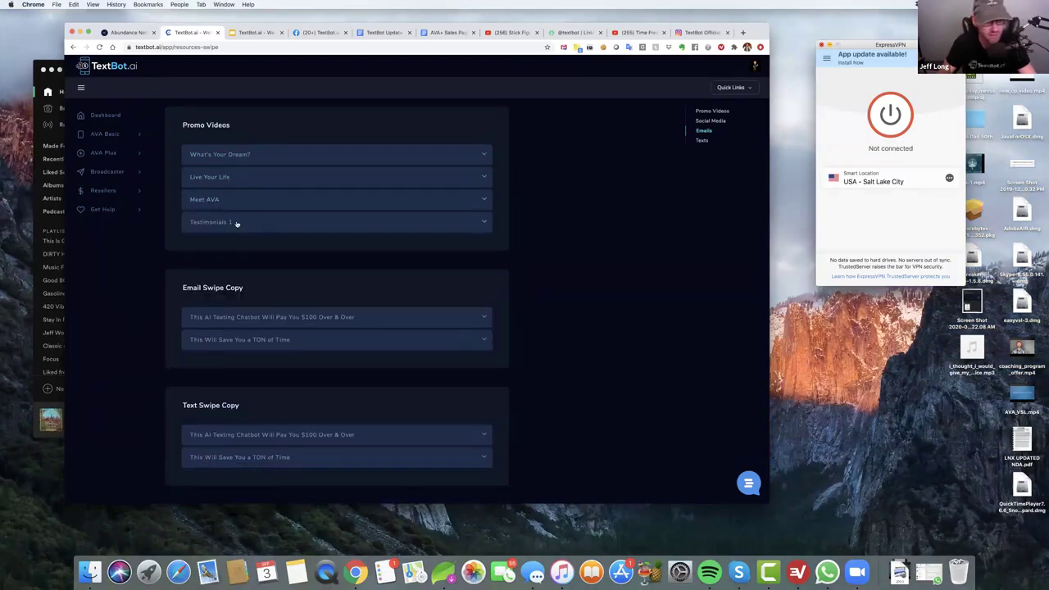
left_click(235, 222)
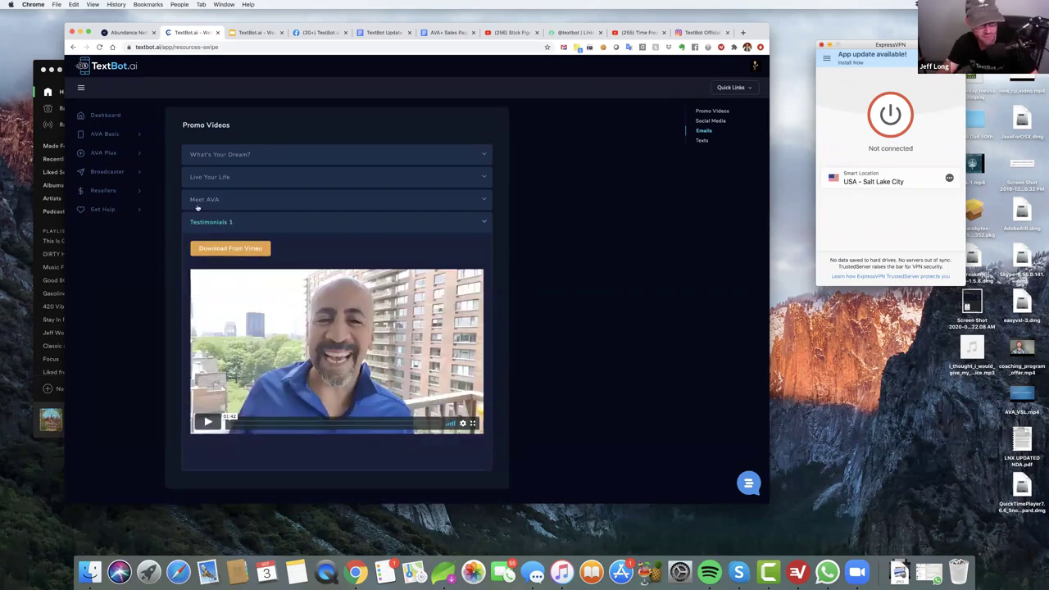
left_click(349, 222)
Step: Preview the two Email Swipe Copy entries and expand the Instagram entry under Social Media Ads & Posts
scroll(346, 253, "down", 3)
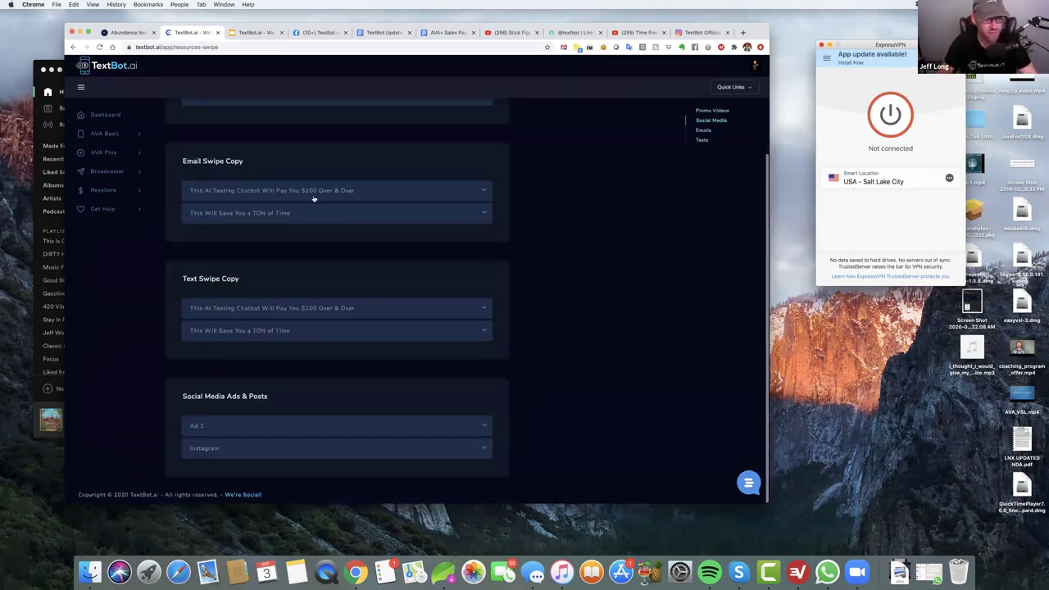
left_click(314, 195)
left_click(243, 312)
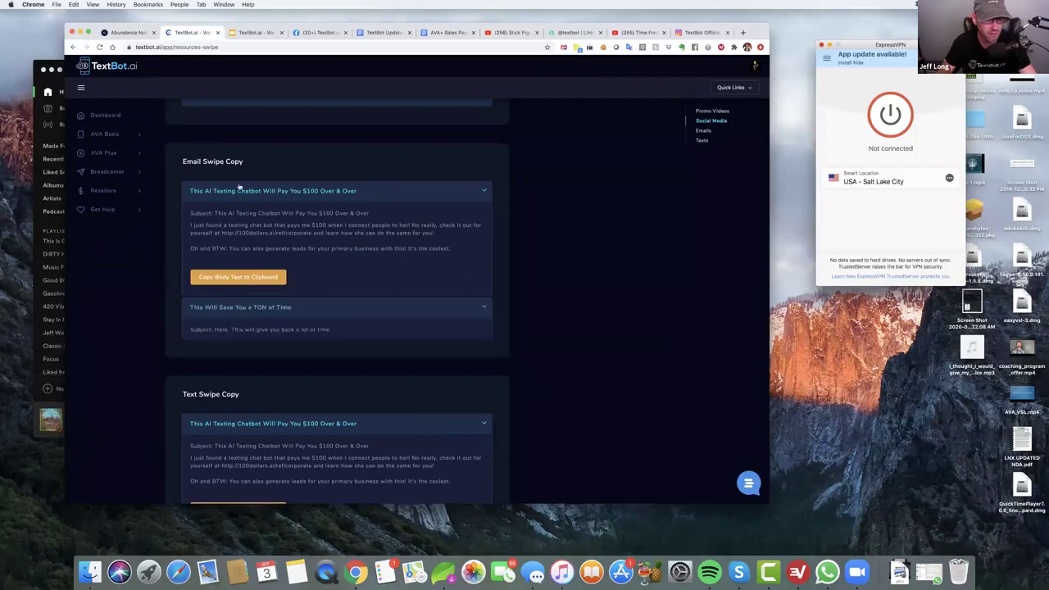
left_click(237, 190)
left_click(246, 213)
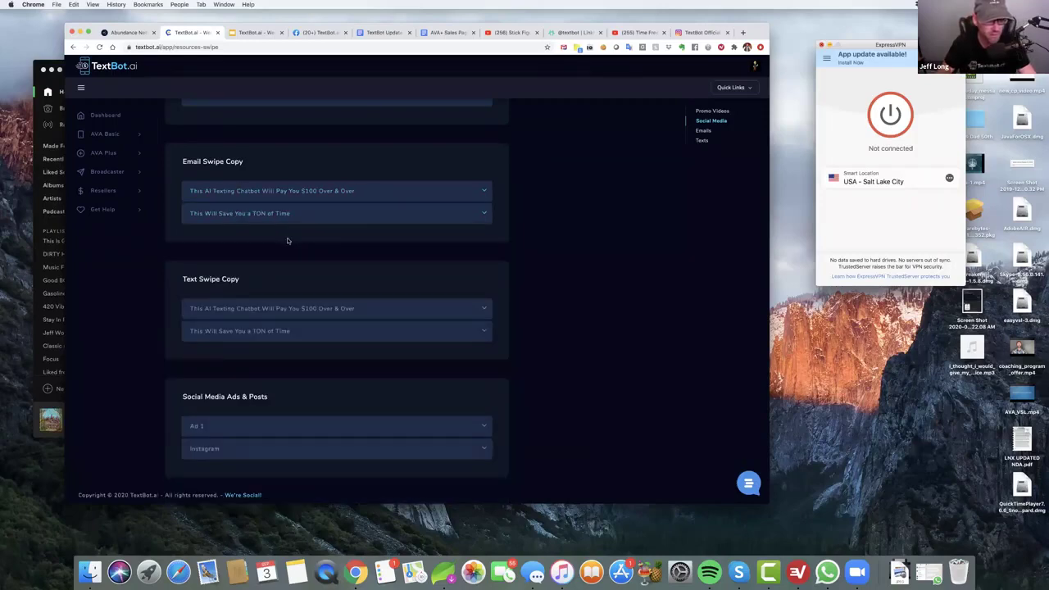
left_click(218, 449)
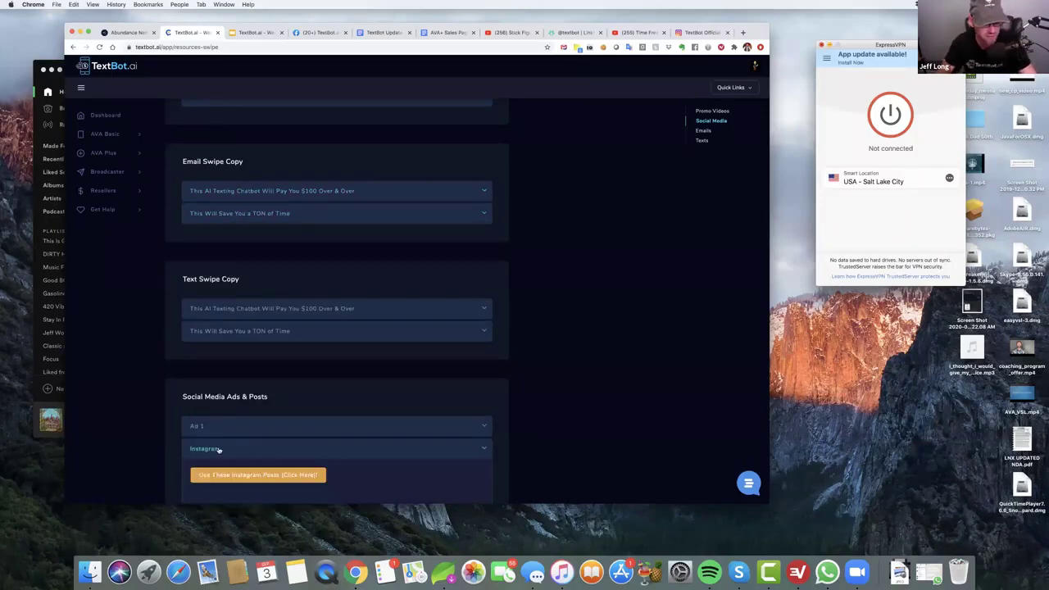
scroll(222, 443, "down", 2)
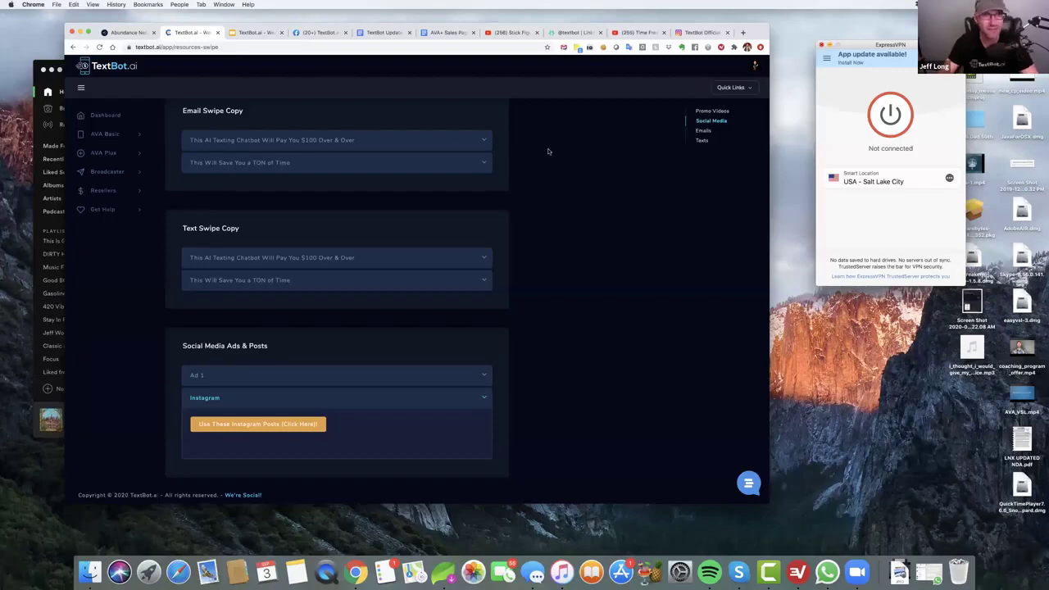
Step: Switch to the textbotofficial Instagram profile and browse through its posts
left_click(704, 34)
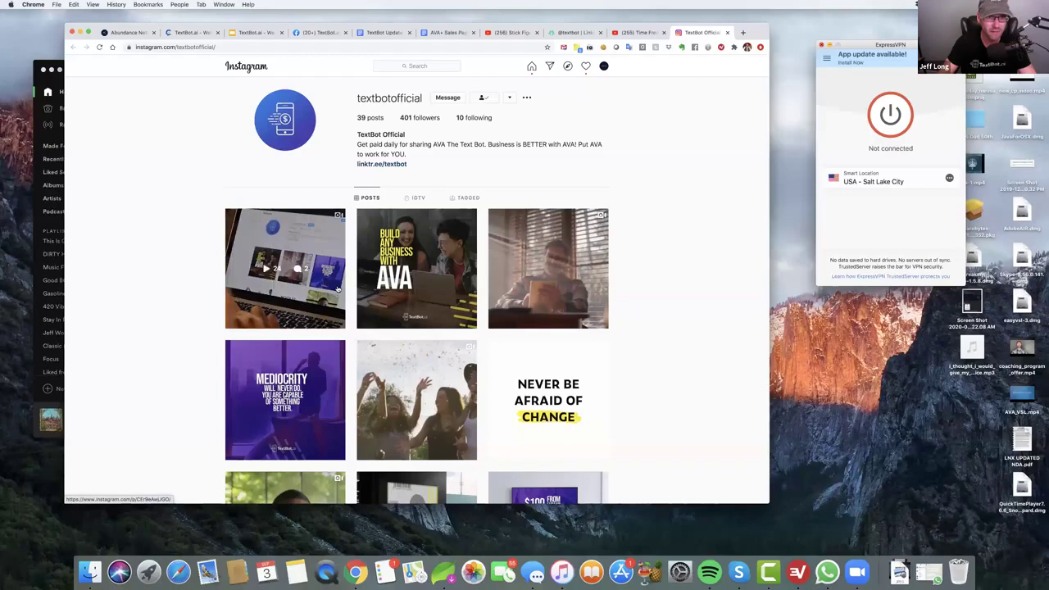
scroll(286, 291, "down", 1)
scroll(286, 287, "down", 10)
scroll(327, 270, "up", 12)
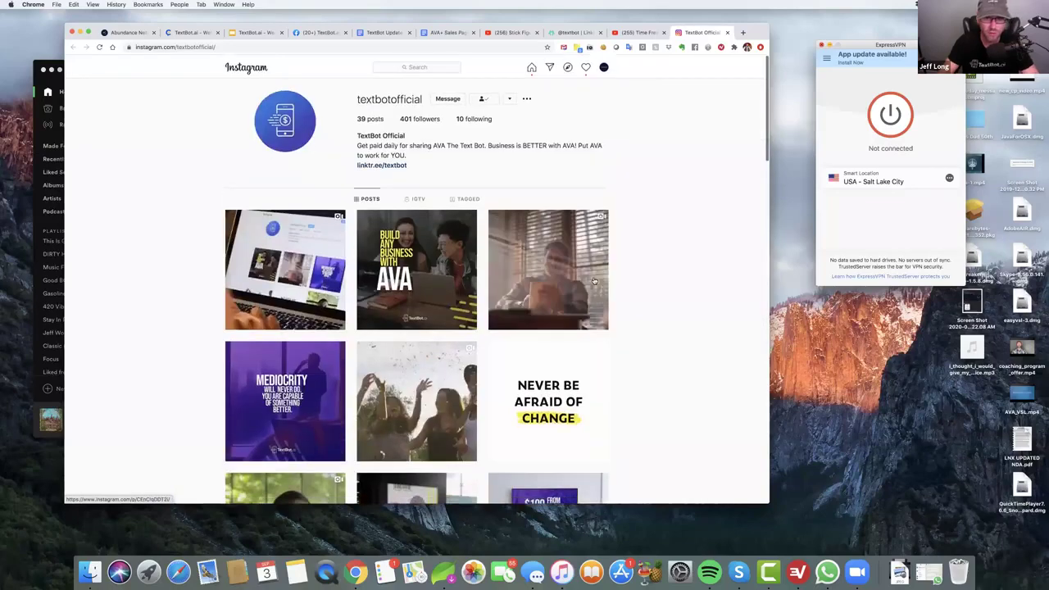
scroll(402, 195, "down", 6)
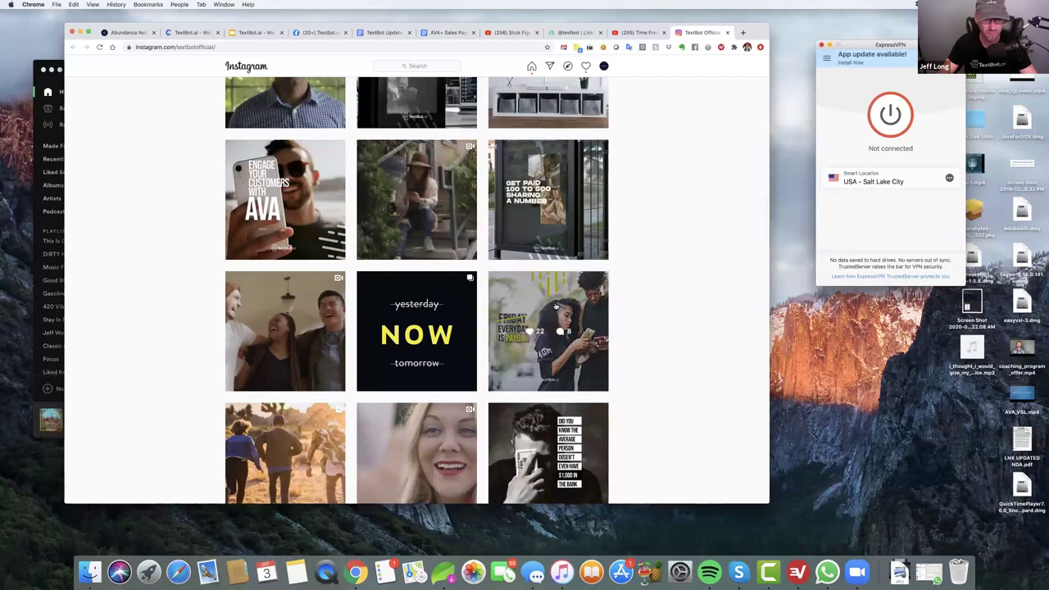
scroll(554, 305, "down", 10)
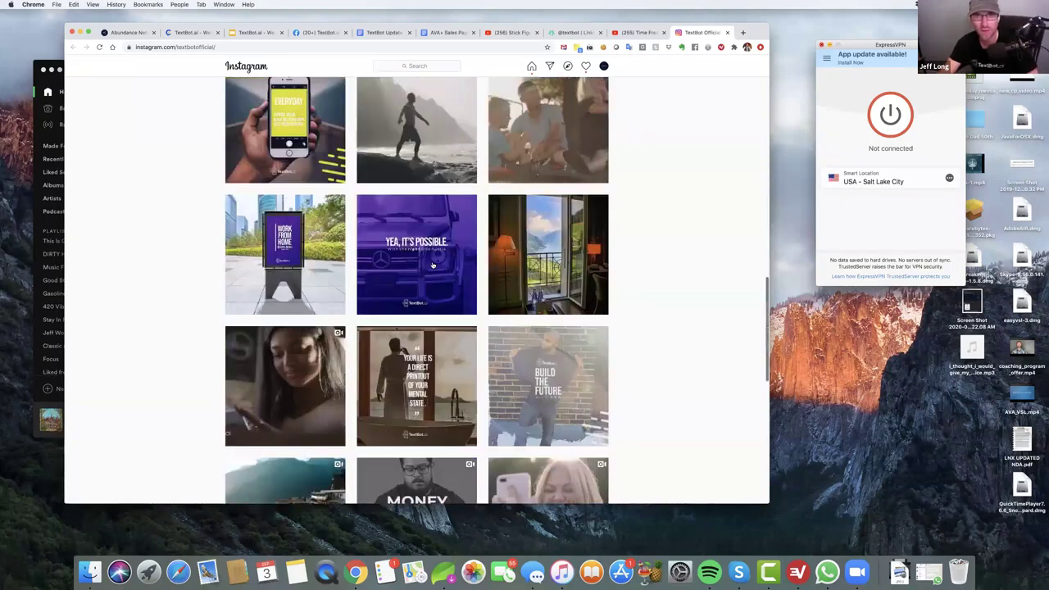
scroll(421, 286, "up", 15)
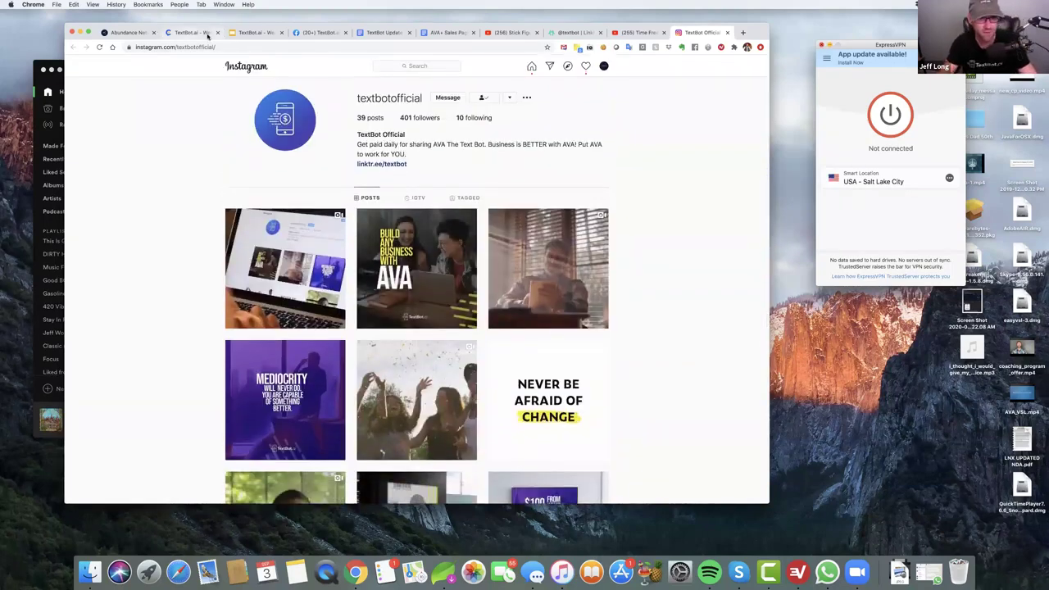
Step: Return to the resellers' Resources page on TextBot.ai, and open its support chat and close it without sending a message
left_click(209, 35)
scroll(409, 246, "up", 5)
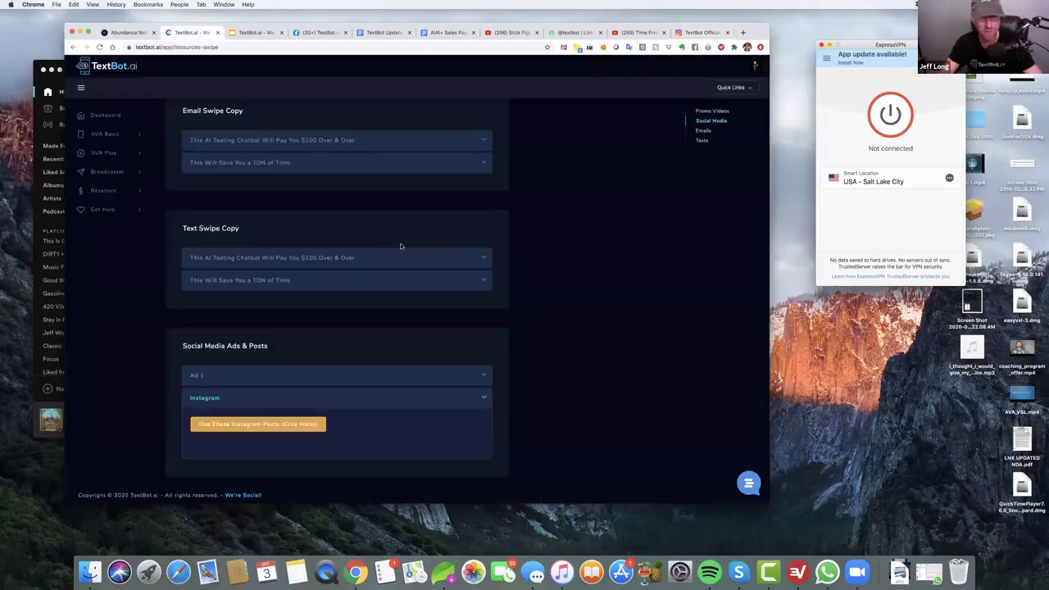
scroll(401, 247, "down", 5)
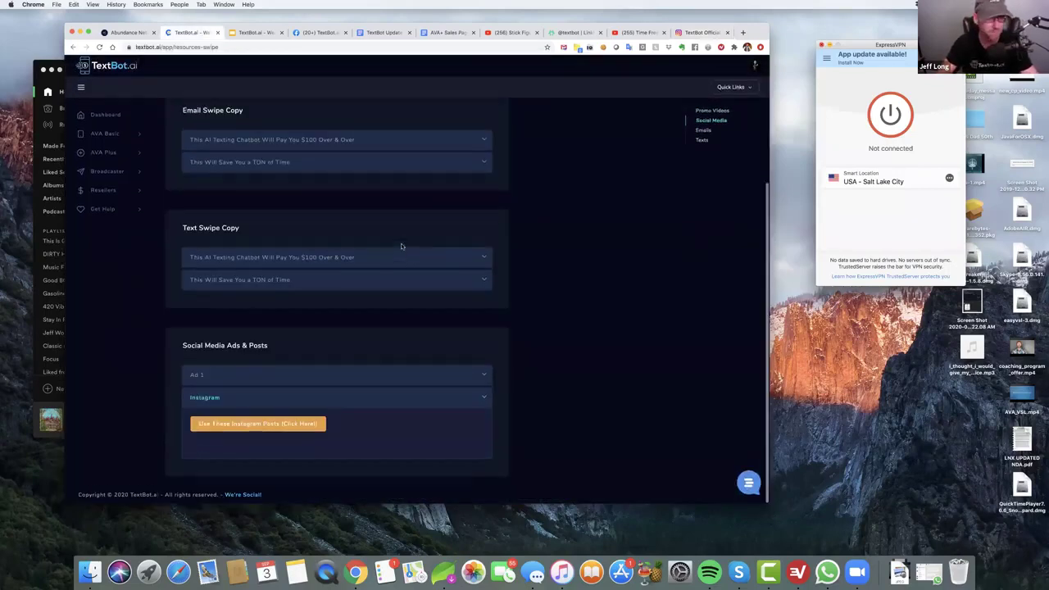
scroll(404, 247, "up", 6)
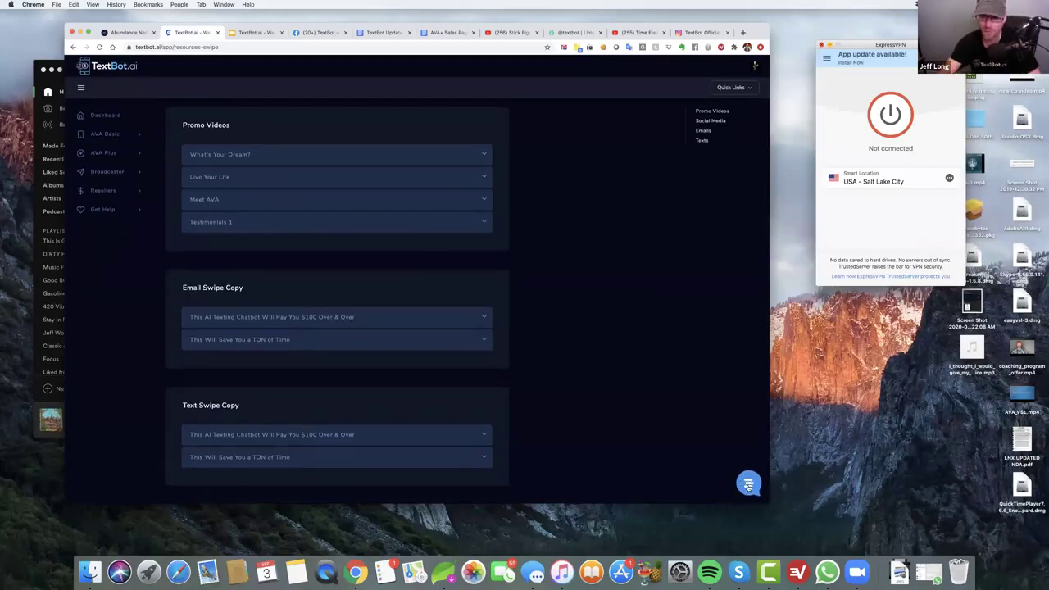
left_click(748, 484)
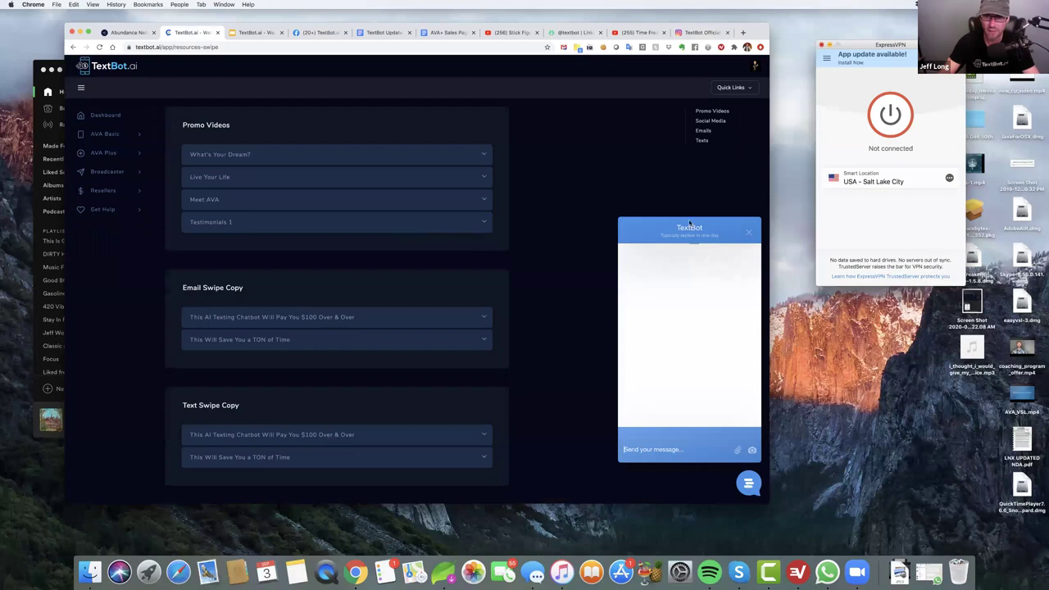
left_click(748, 231)
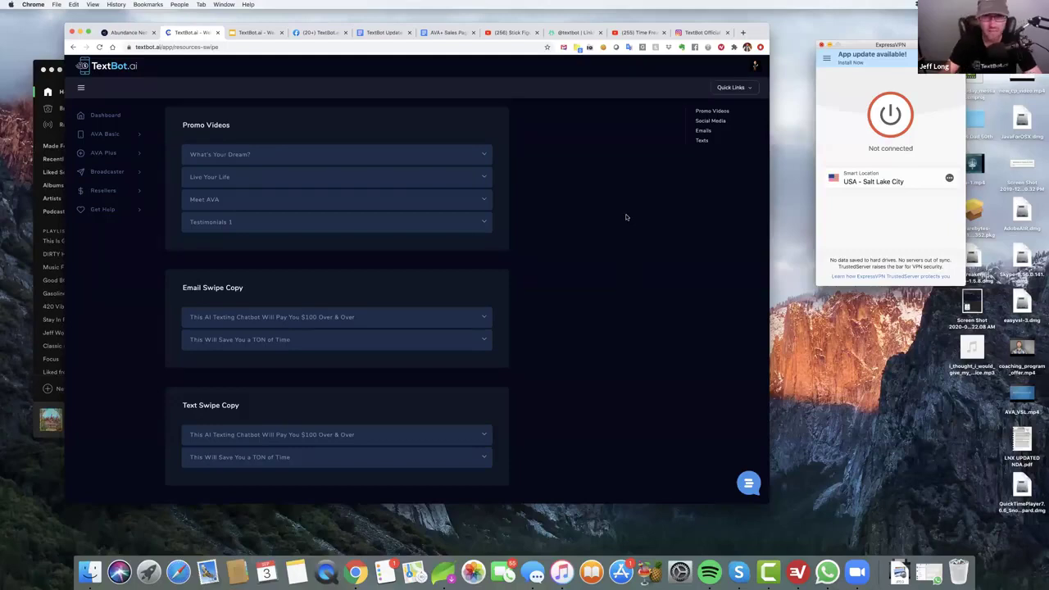
scroll(624, 221, "up", 2)
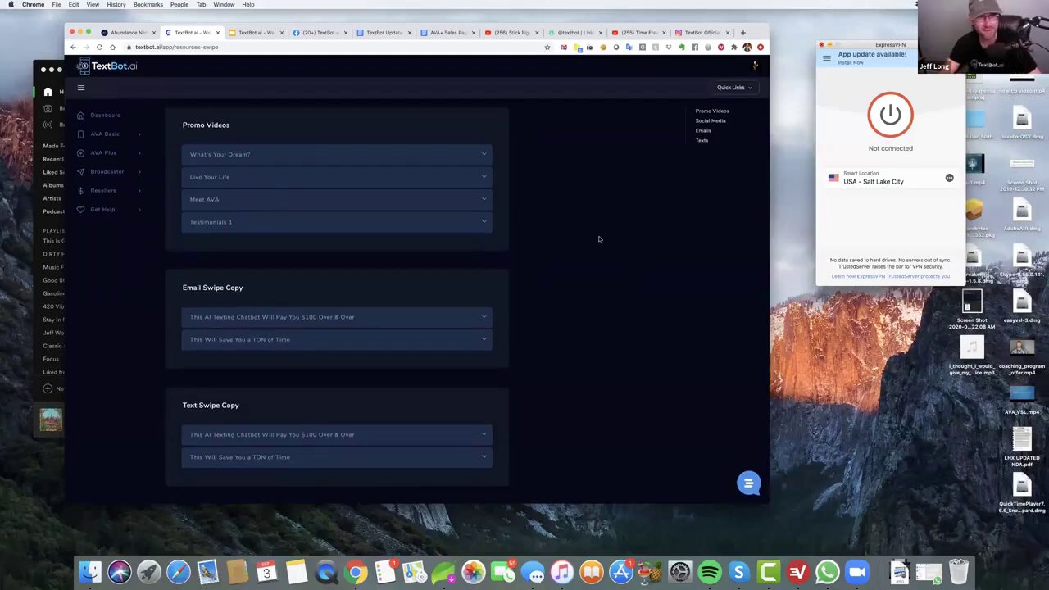
scroll(599, 236, "down", 3)
scroll(600, 235, "up", 4)
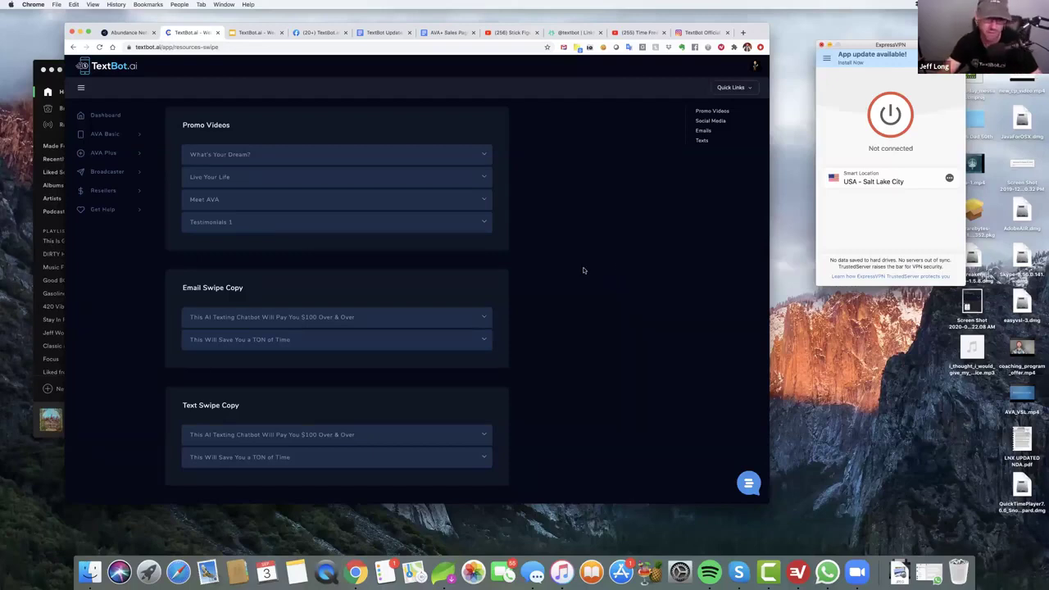
scroll(598, 267, "down", 5)
scroll(606, 264, "up", 5)
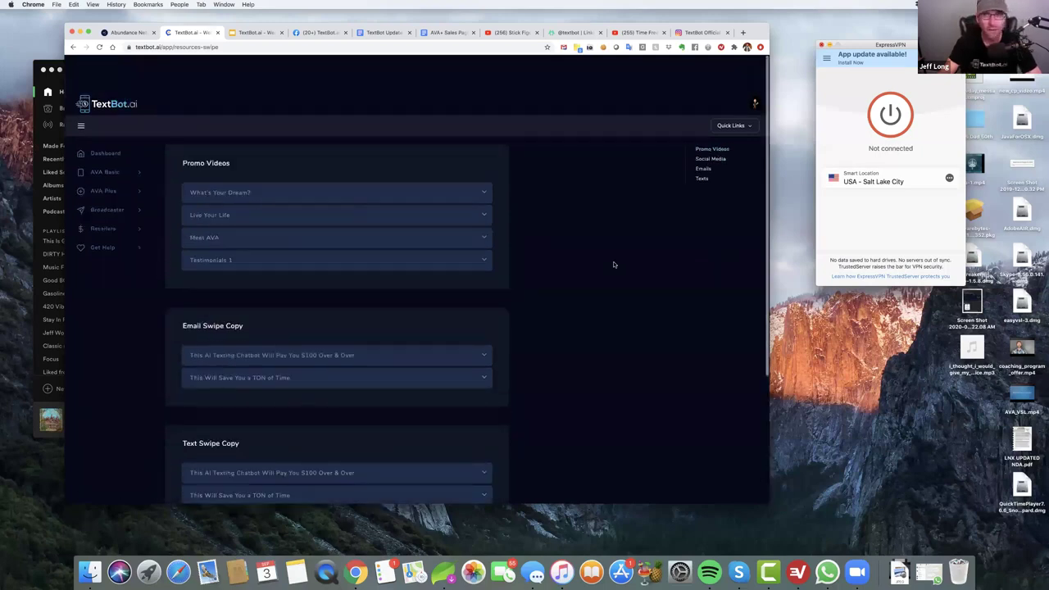